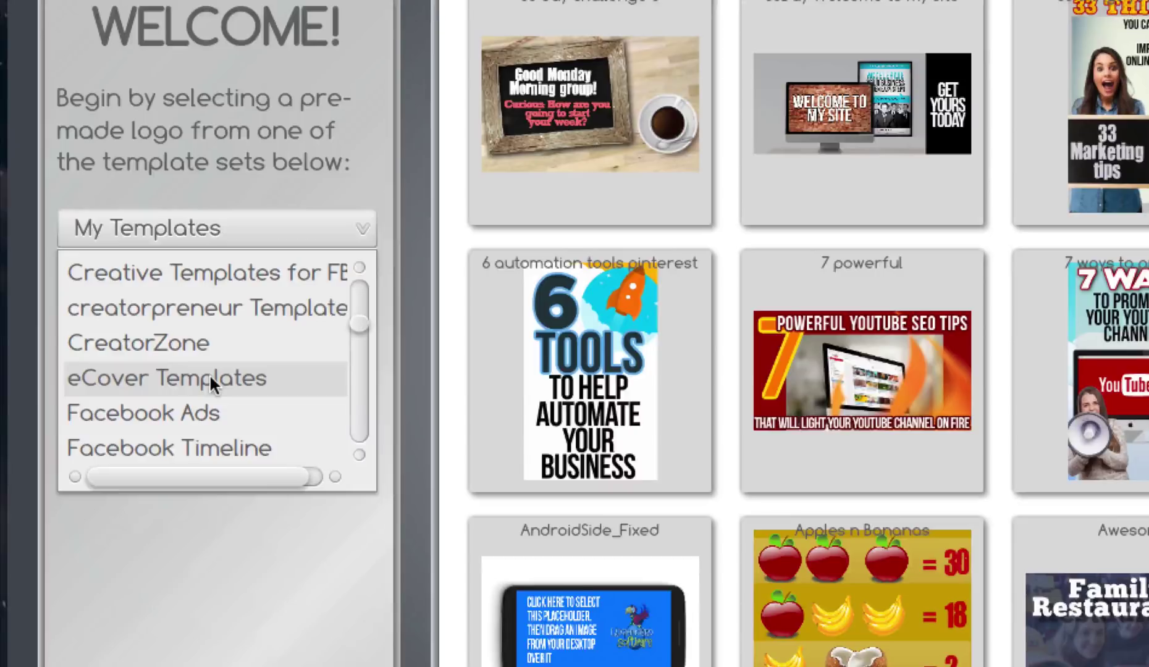
# Open the Profit Gold Mine design from the eCover Templates set and enlarge its canvas to about 1643 x 982.
pyautogui.click(210, 373)
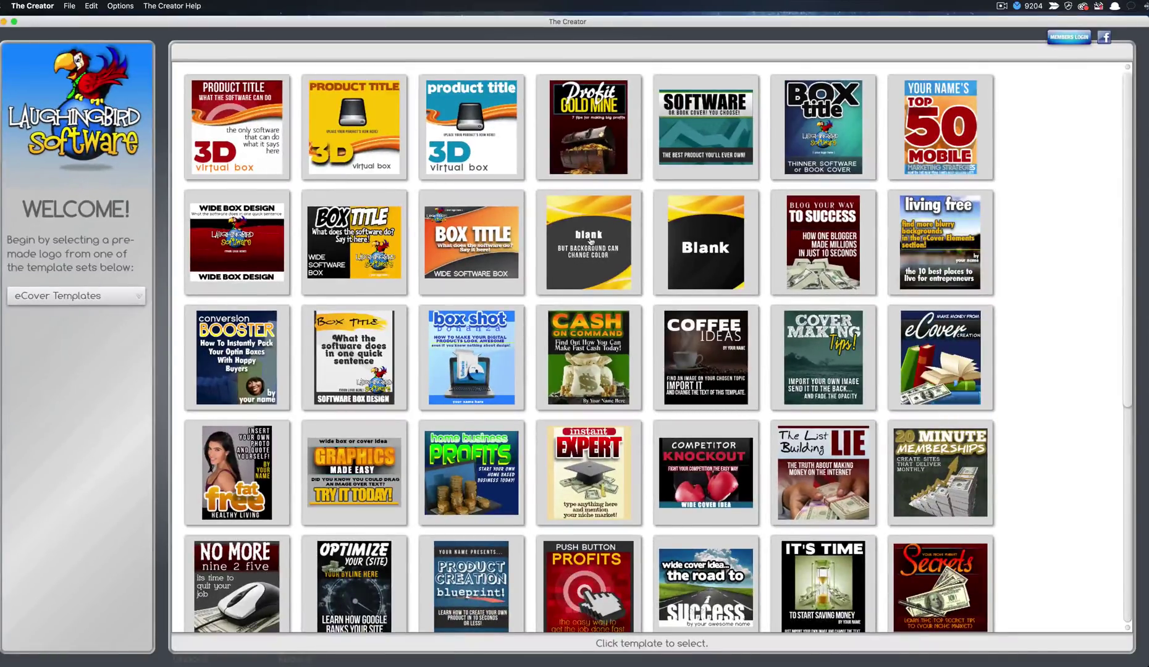
pyautogui.scroll(-10, 590, 241)
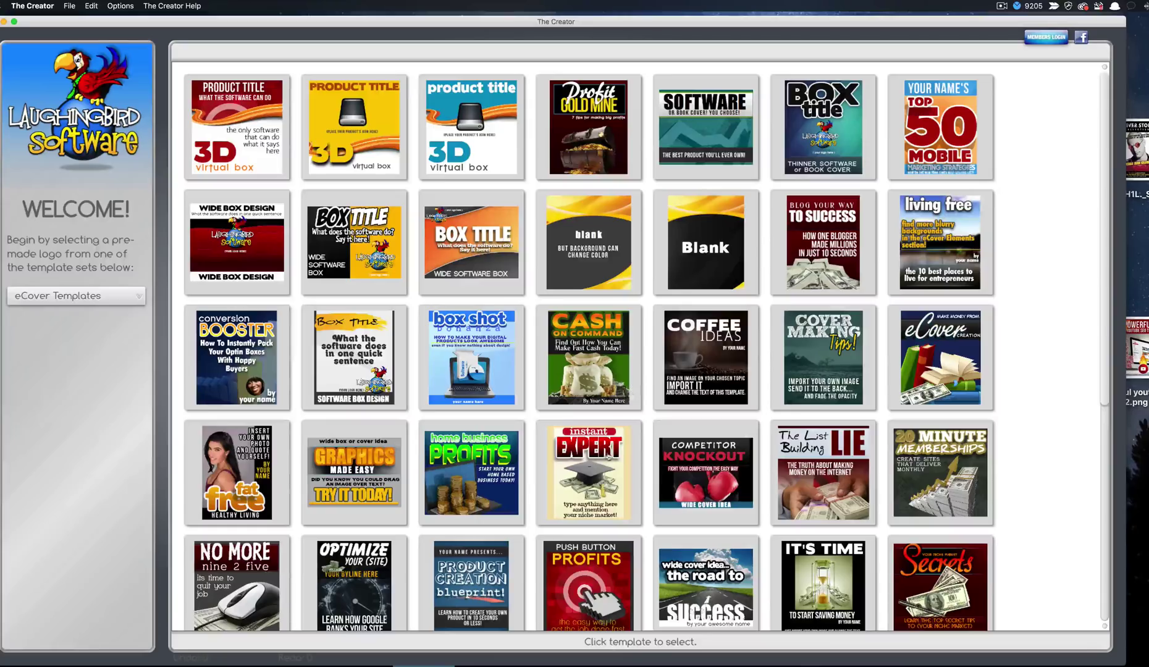
pyautogui.click(607, 157)
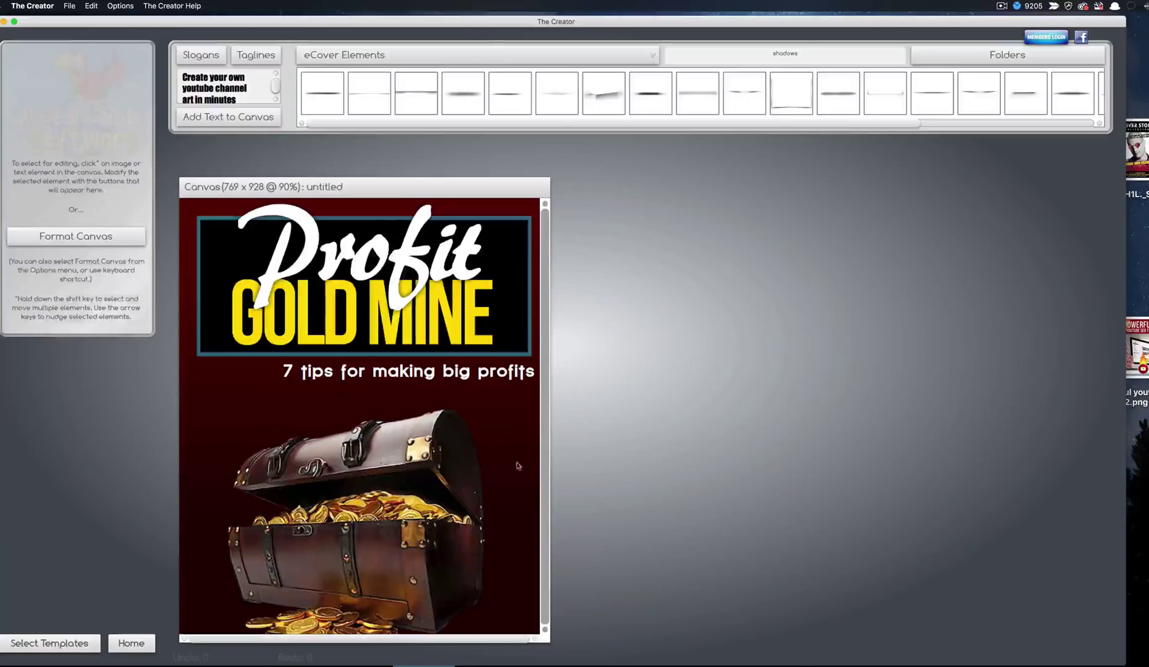
pyautogui.moveTo(550, 640); pyautogui.dragTo(922, 645)
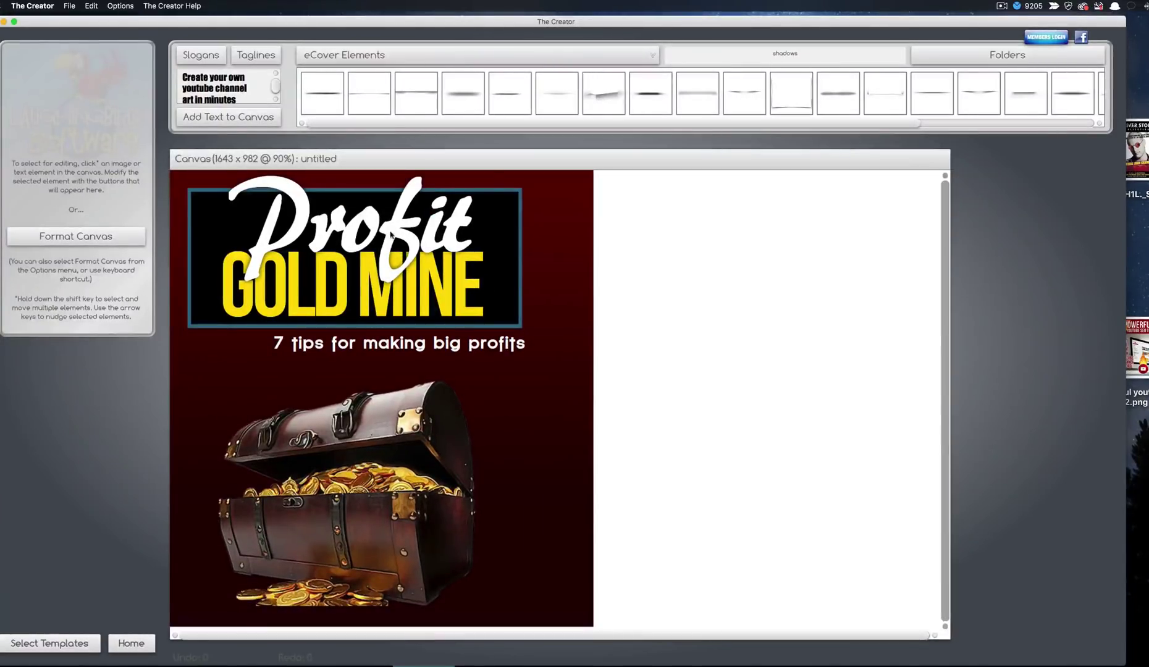
# Delete all of the template's text, background and treasure chest elements to leave a blank canvas.
pyautogui.click(391, 235)
pyautogui.press('Delete')
pyautogui.click(395, 269)
pyautogui.press('Delete')
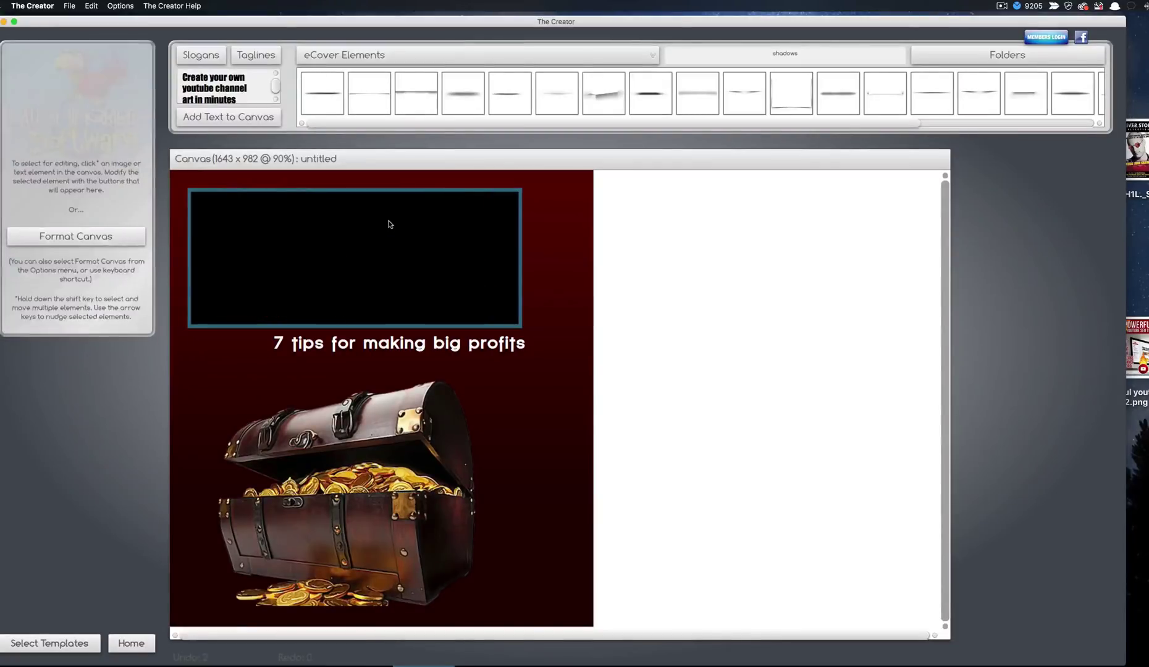
pyautogui.click(389, 224)
pyautogui.press('Delete')
pyautogui.click(385, 306)
pyautogui.press('Delete')
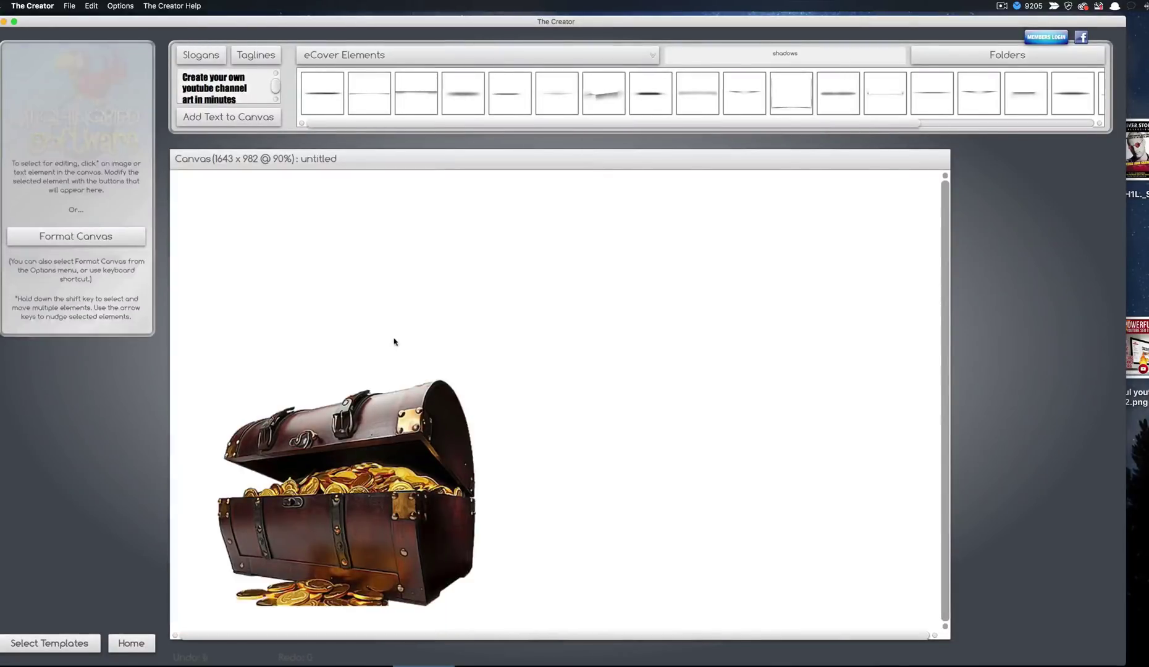
pyautogui.click(394, 349)
pyautogui.press('Delete')
# Add the dark scene with the grey wooden floor from the eCover Scenes folder of eCover Elements to the canvas.
pyautogui.click(385, 55)
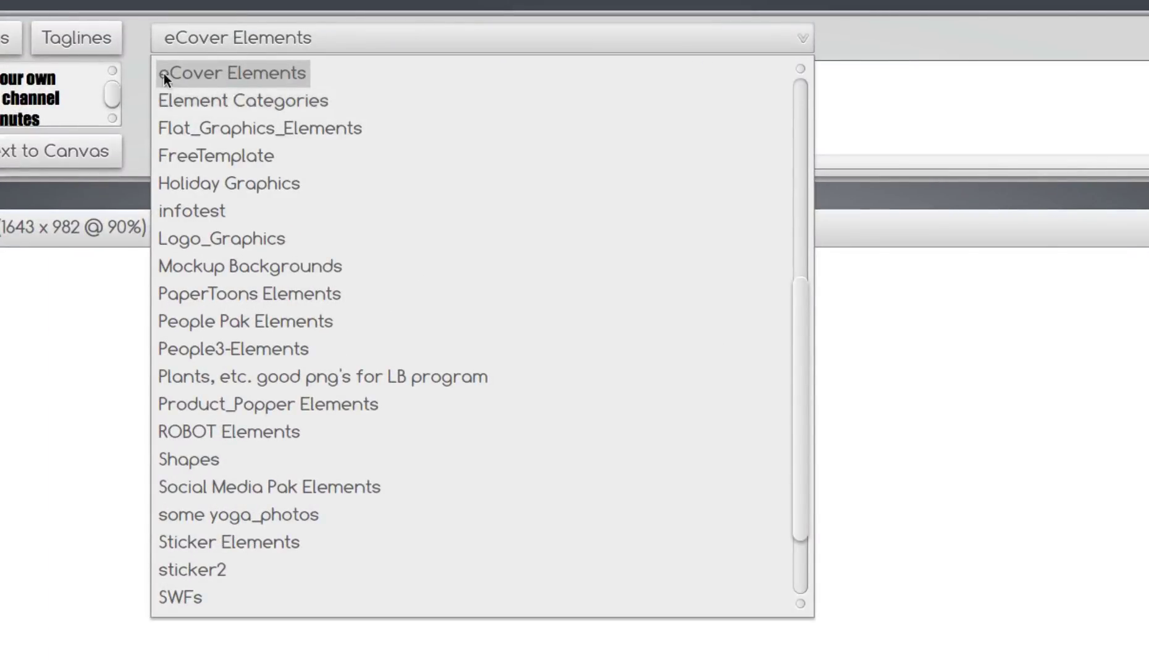
pyautogui.click(208, 77)
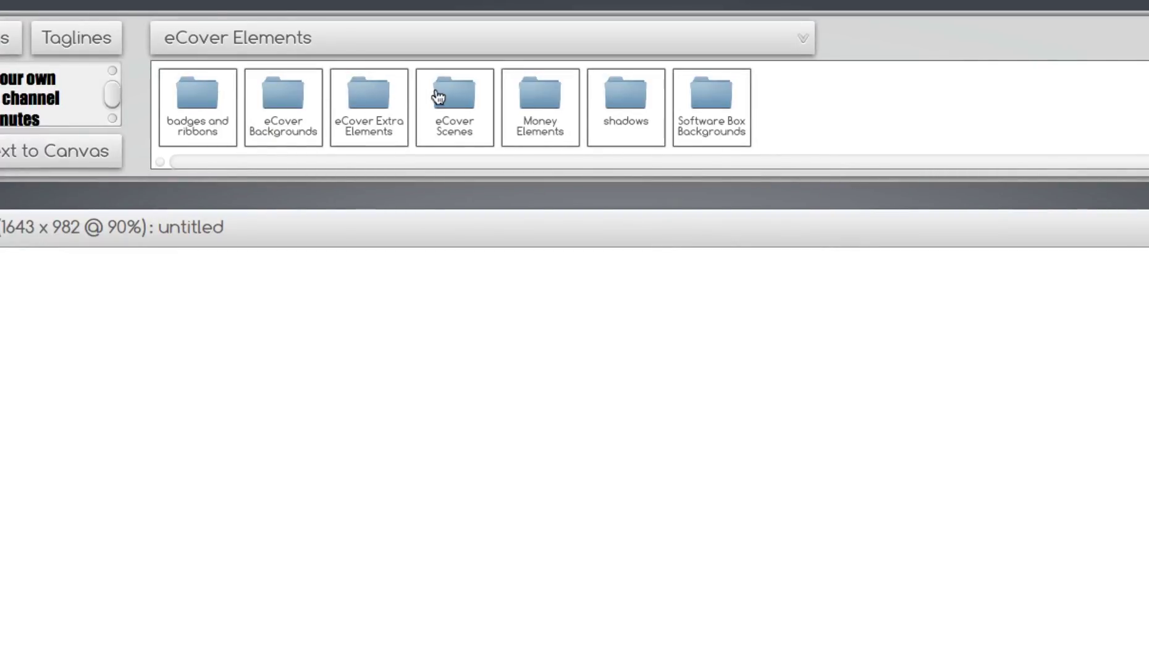
pyautogui.click(447, 98)
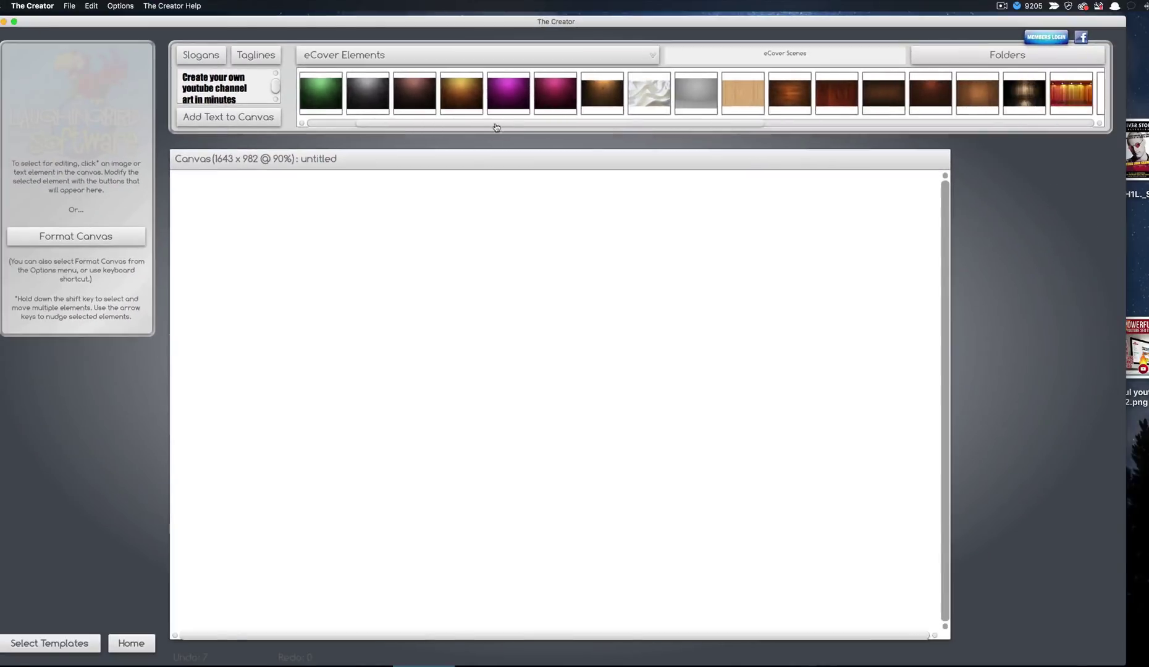
pyautogui.moveTo(496, 127); pyautogui.dragTo(695, 134)
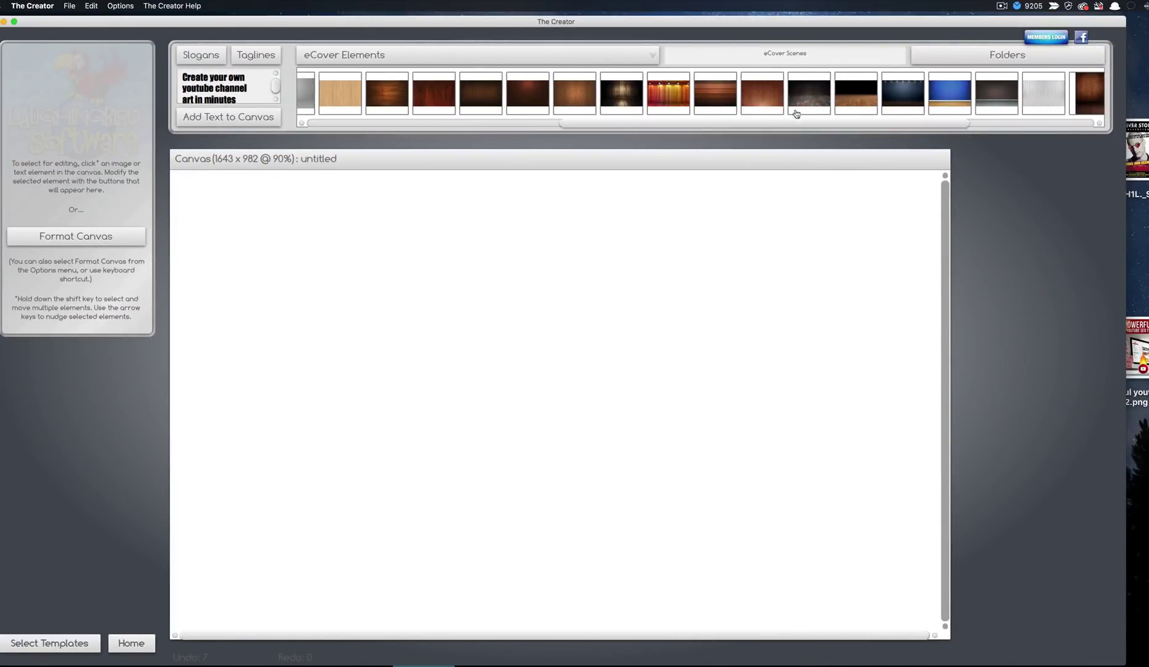
pyautogui.moveTo(812, 100); pyautogui.dragTo(470, 365)
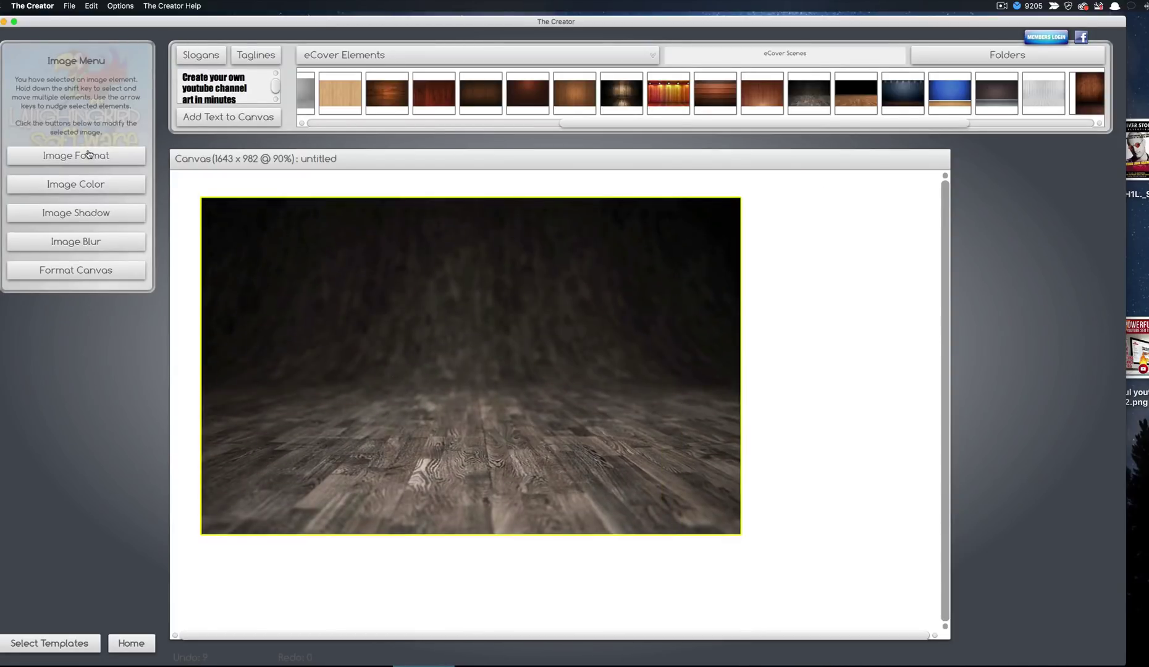
# Scale the wooden floor image to 1.36 and move it against the canvas's top-left corner.
pyautogui.click(85, 155)
pyautogui.moveTo(97, 110); pyautogui.dragTo(111, 108)
pyautogui.moveTo(301, 272); pyautogui.dragTo(333, 282)
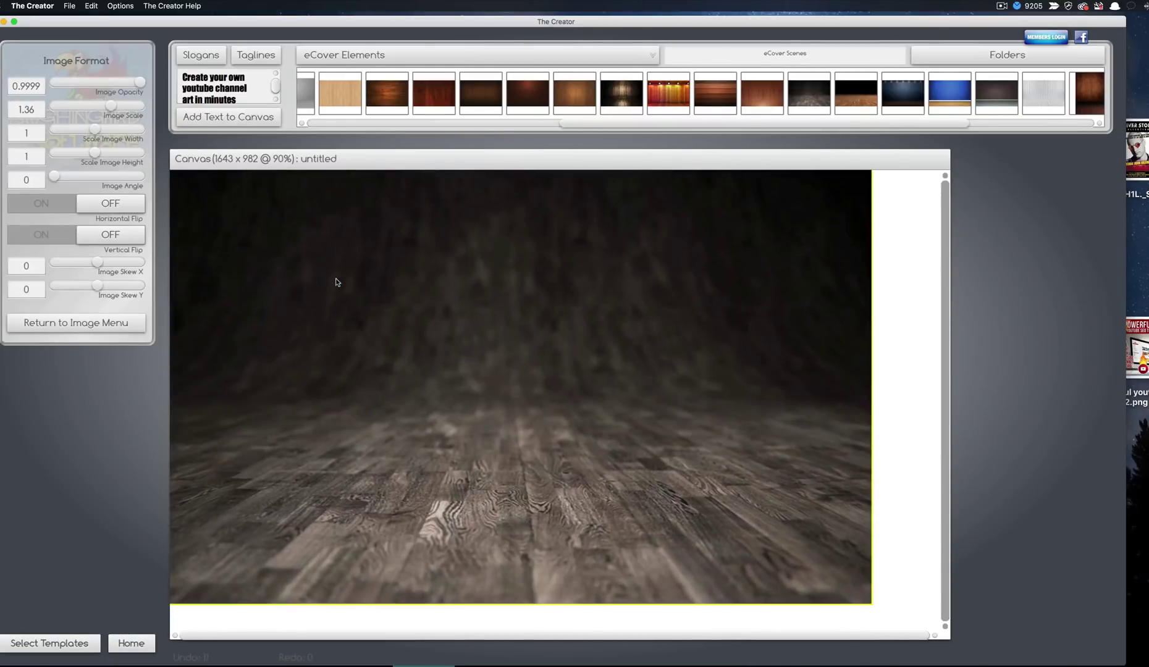
# Shrink the canvas to about 1485 x 897 and shift the background image so it fills the canvas completely.
pyautogui.moveTo(945, 637); pyautogui.dragTo(883, 604)
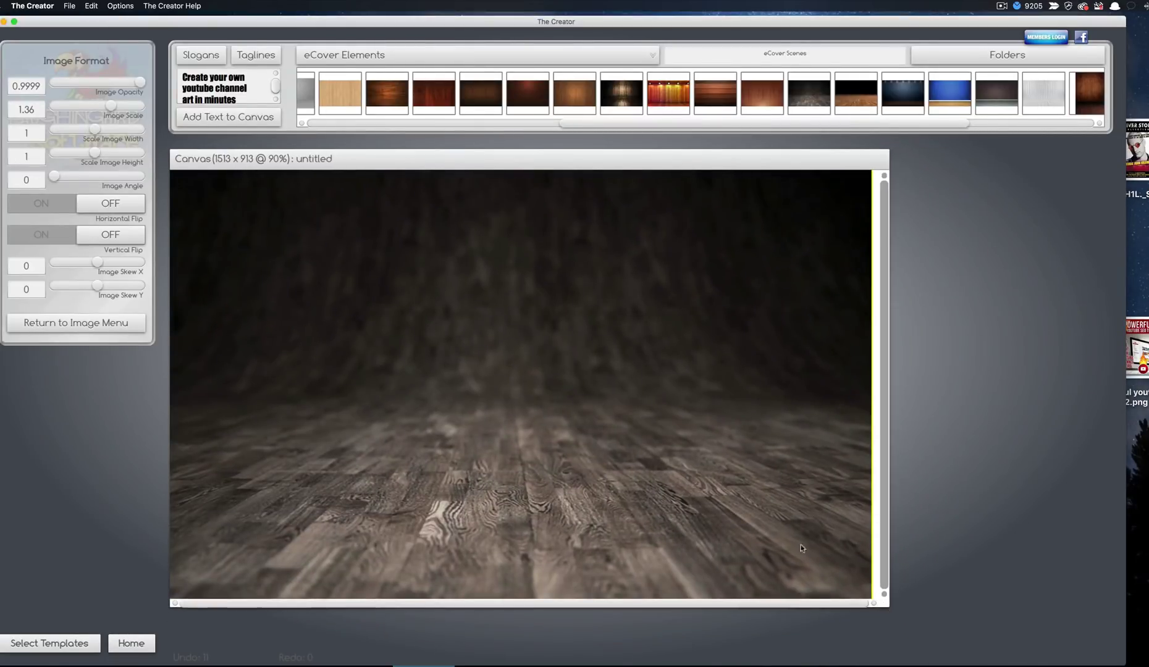
pyautogui.moveTo(742, 503); pyautogui.dragTo(753, 499)
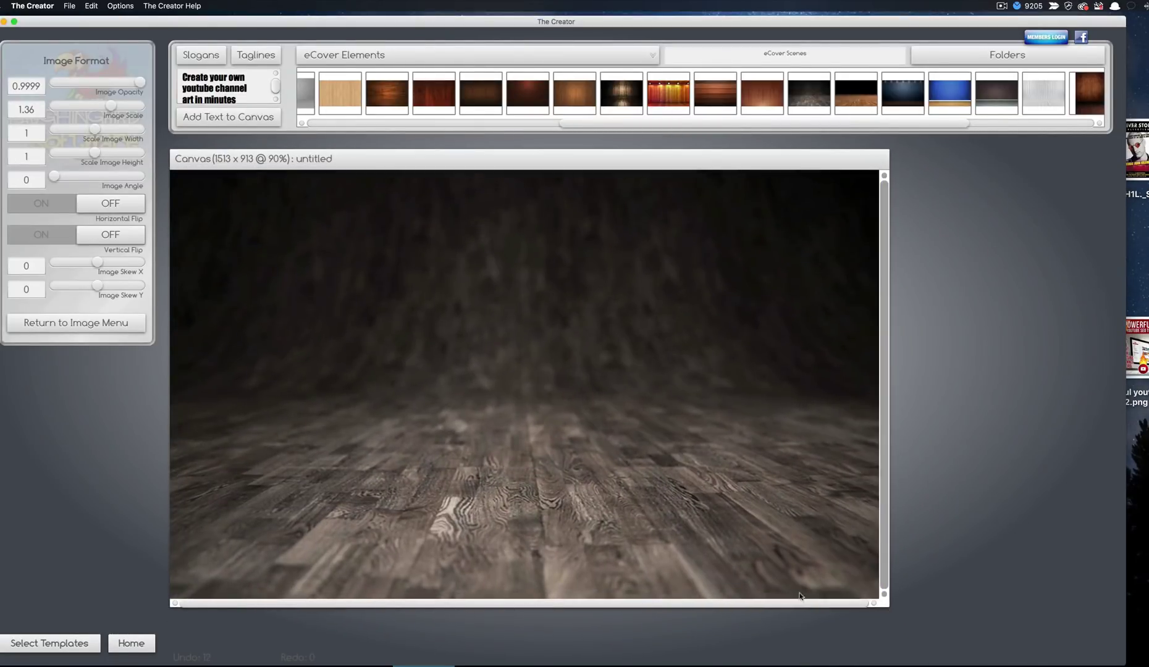
pyautogui.moveTo(884, 605); pyautogui.dragTo(870, 597)
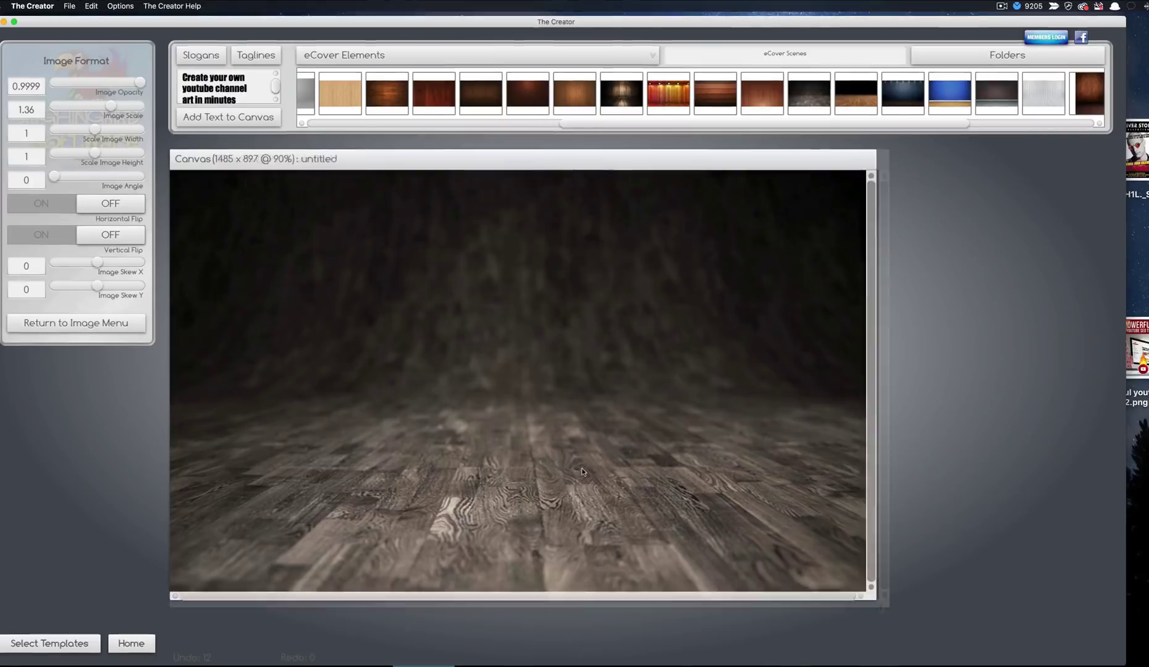
# Add the text "Create your own youtube channel art in minutes!" to the canvas and move it to the right of centre.
pyautogui.click(235, 99)
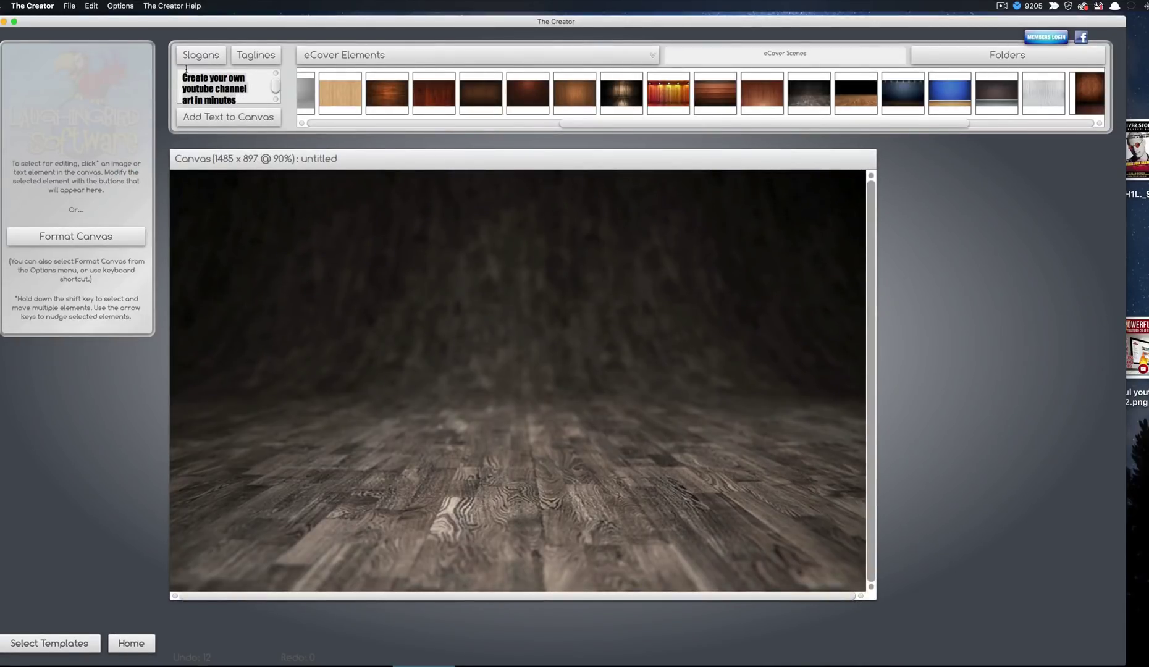
pyautogui.press('super+a')
pyautogui.press('BackSpace')
pyautogui.write('Crea')
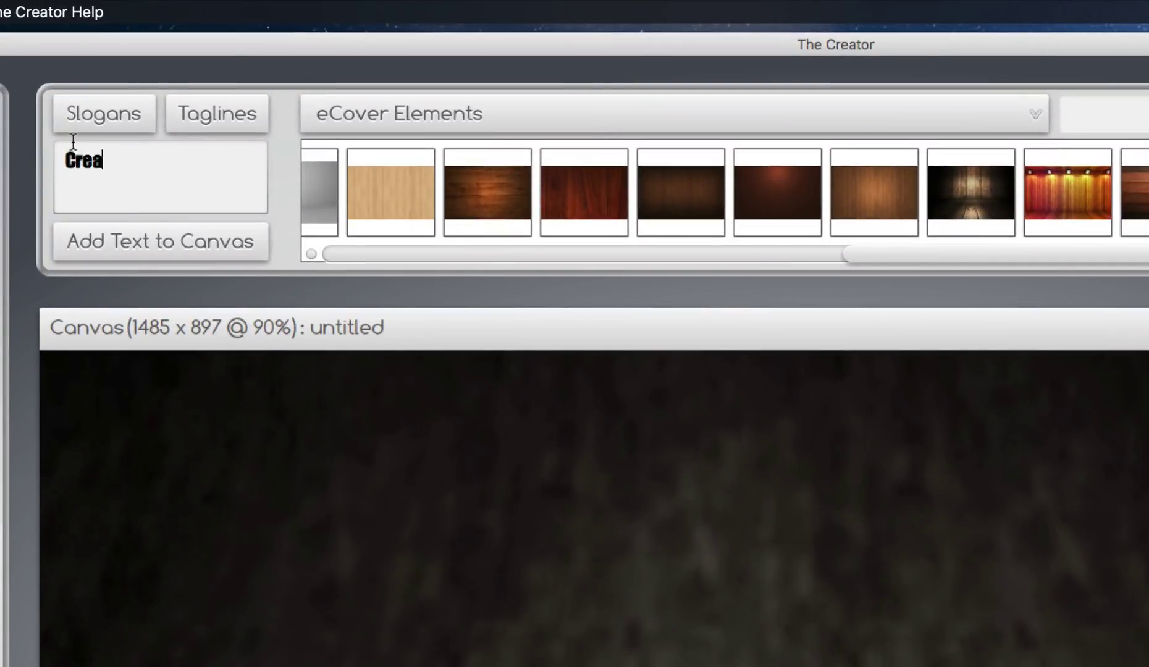
pyautogui.write('te your own youtube channel art in minutes!')
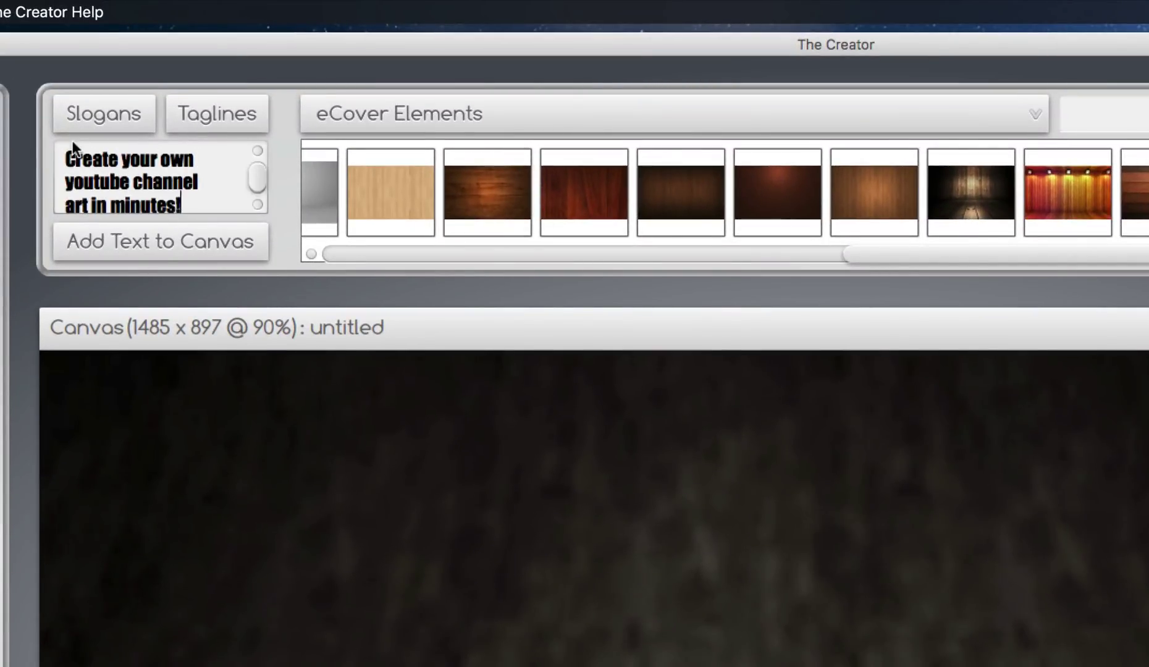
pyautogui.click(154, 258)
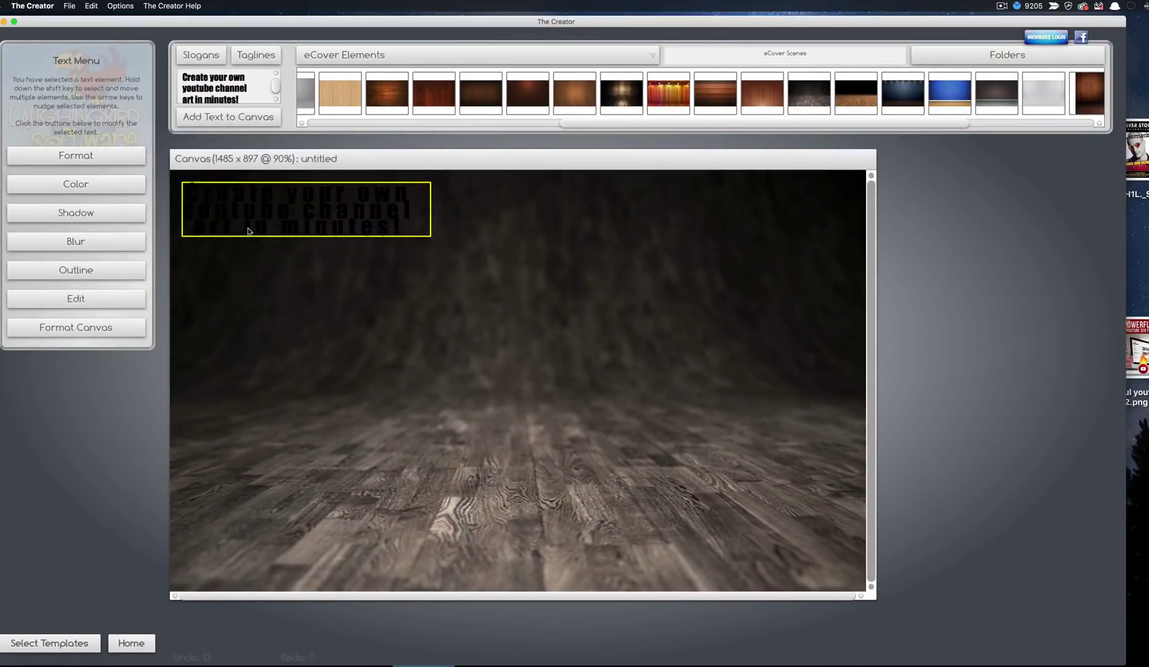
pyautogui.moveTo(248, 231); pyautogui.dragTo(598, 331)
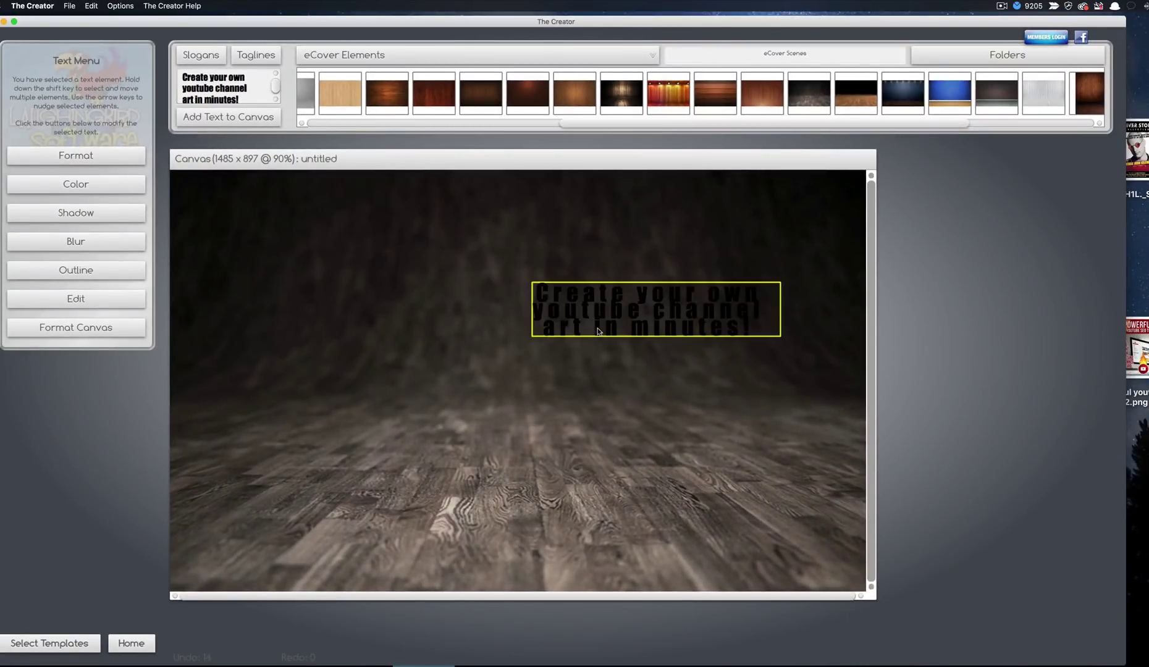
# Change the headline text to solid white (ffffff).
pyautogui.click(102, 185)
pyautogui.moveTo(67, 165); pyautogui.dragTo(7, 131)
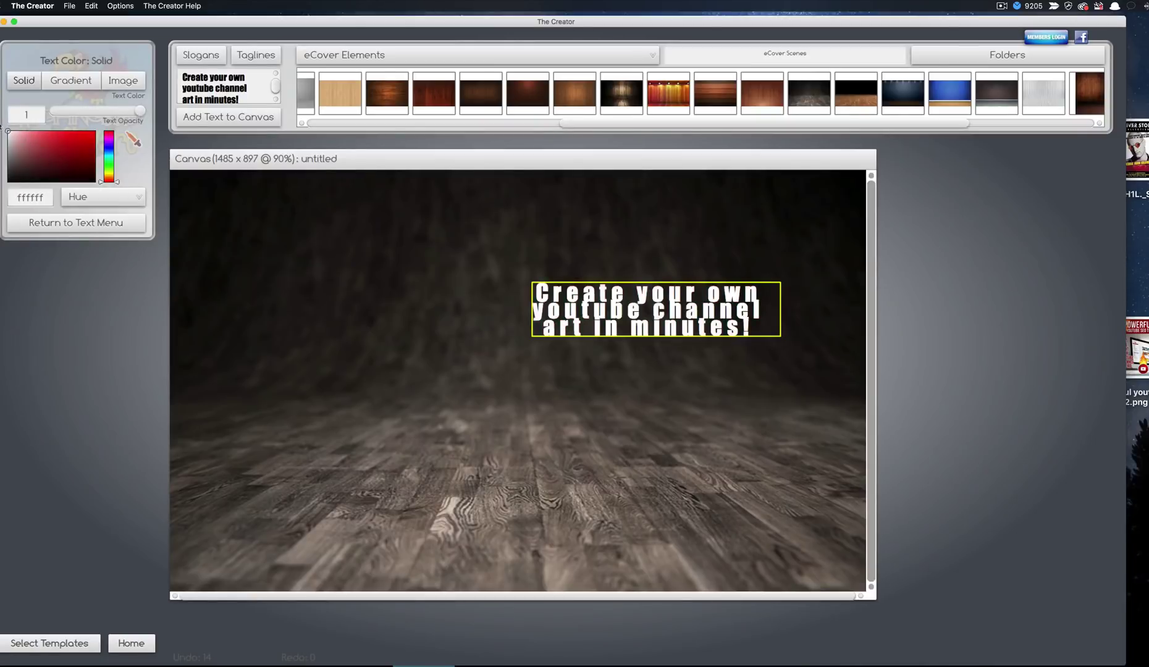
pyautogui.click(93, 226)
# Format the headline in BebasNeue with text scale 133, character spacing -2 and line spacing 1.12, and move it near the canvas's top.
pyautogui.click(84, 157)
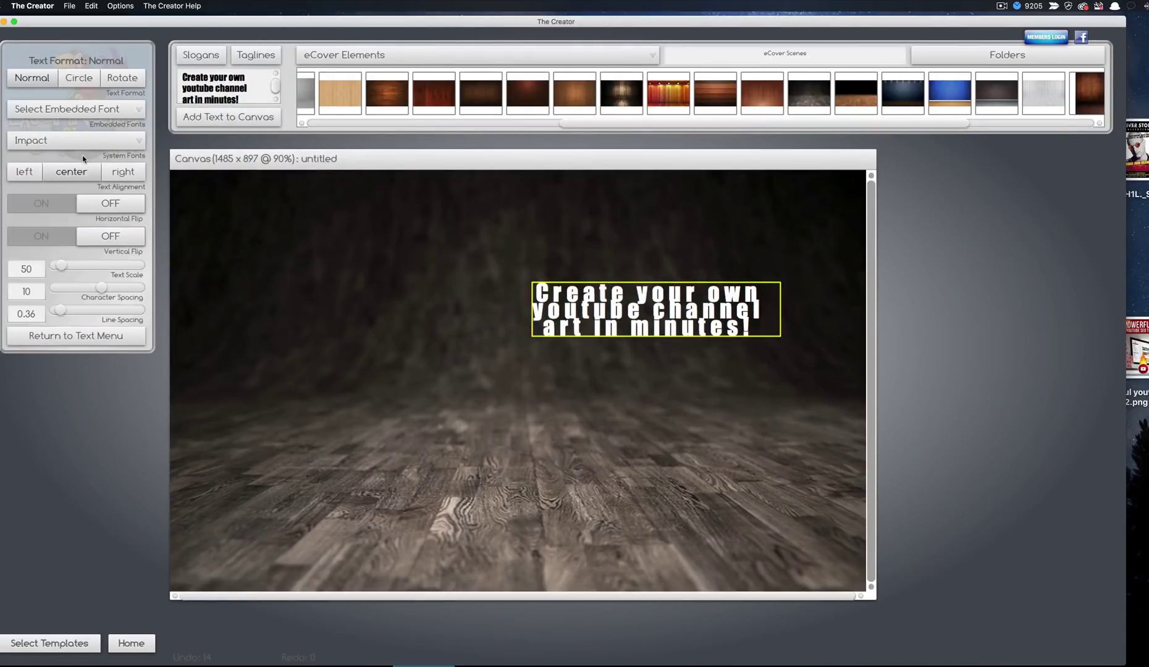
pyautogui.click(51, 109)
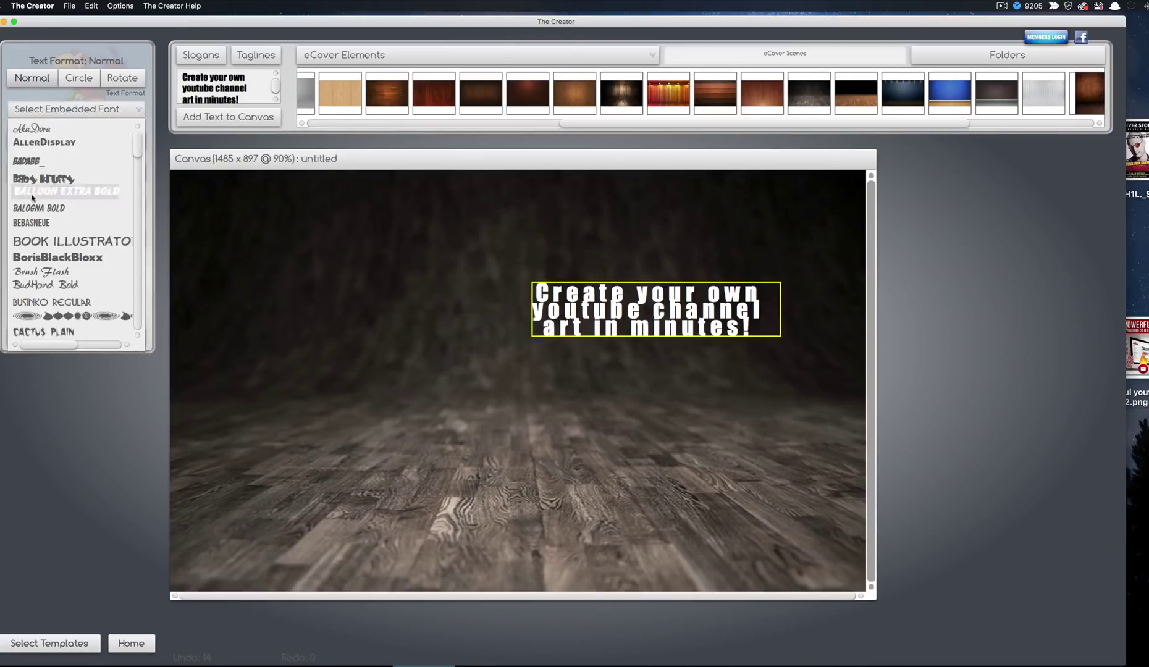
pyautogui.click(33, 224)
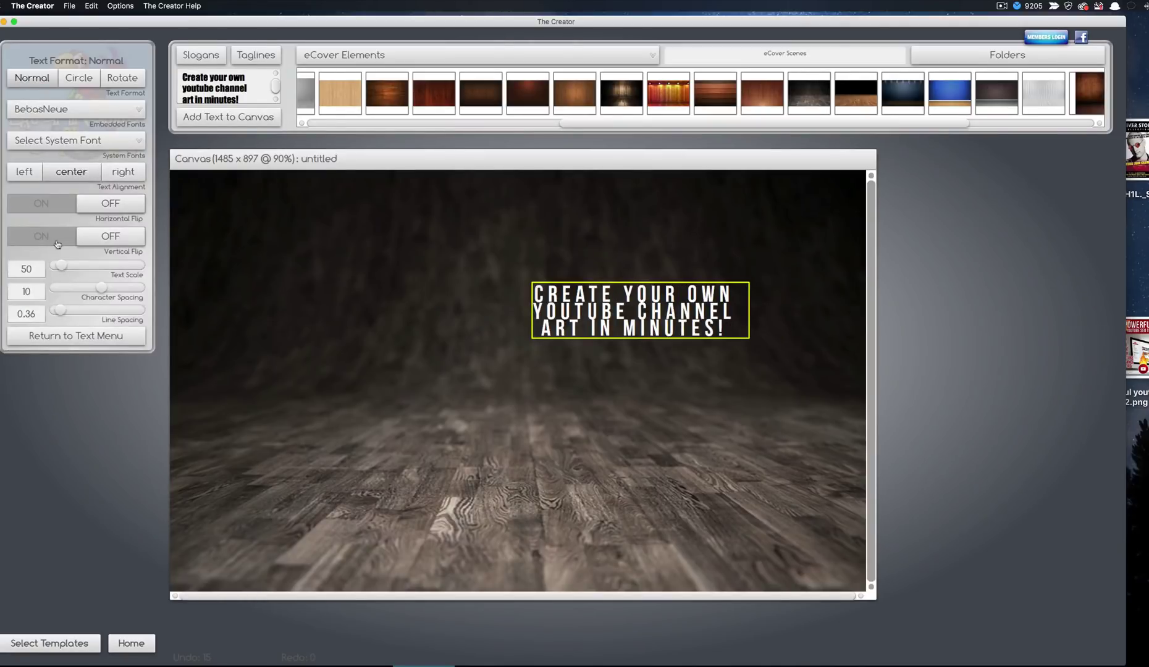
pyautogui.moveTo(61, 265); pyautogui.dragTo(75, 315)
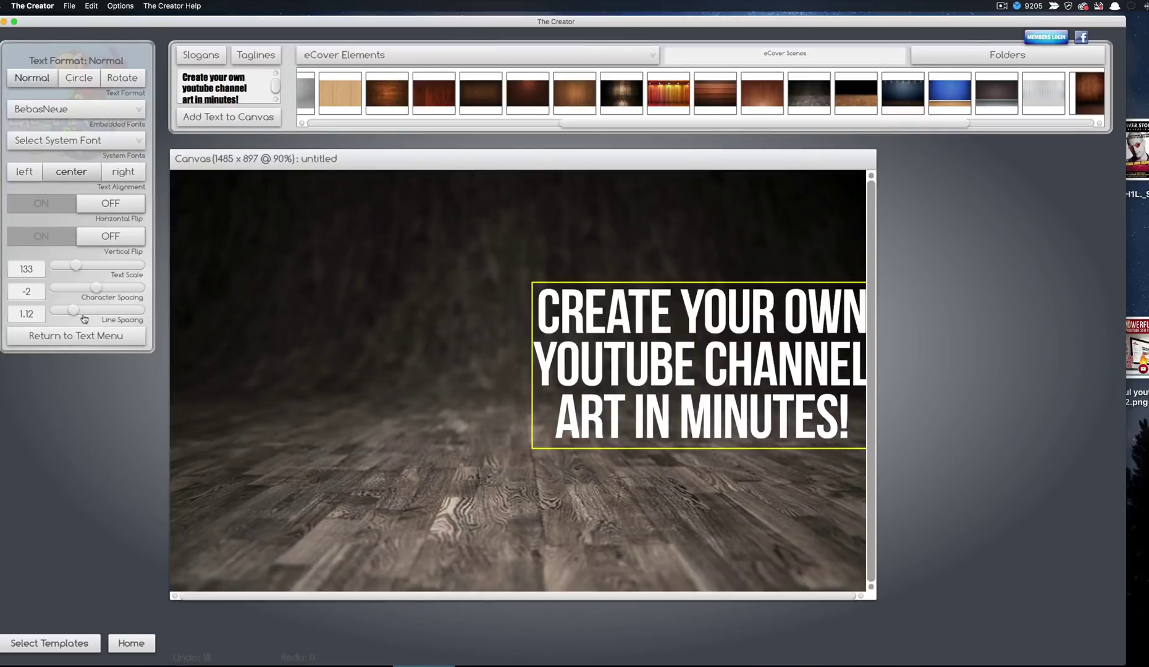
pyautogui.moveTo(594, 329); pyautogui.dragTo(476, 240)
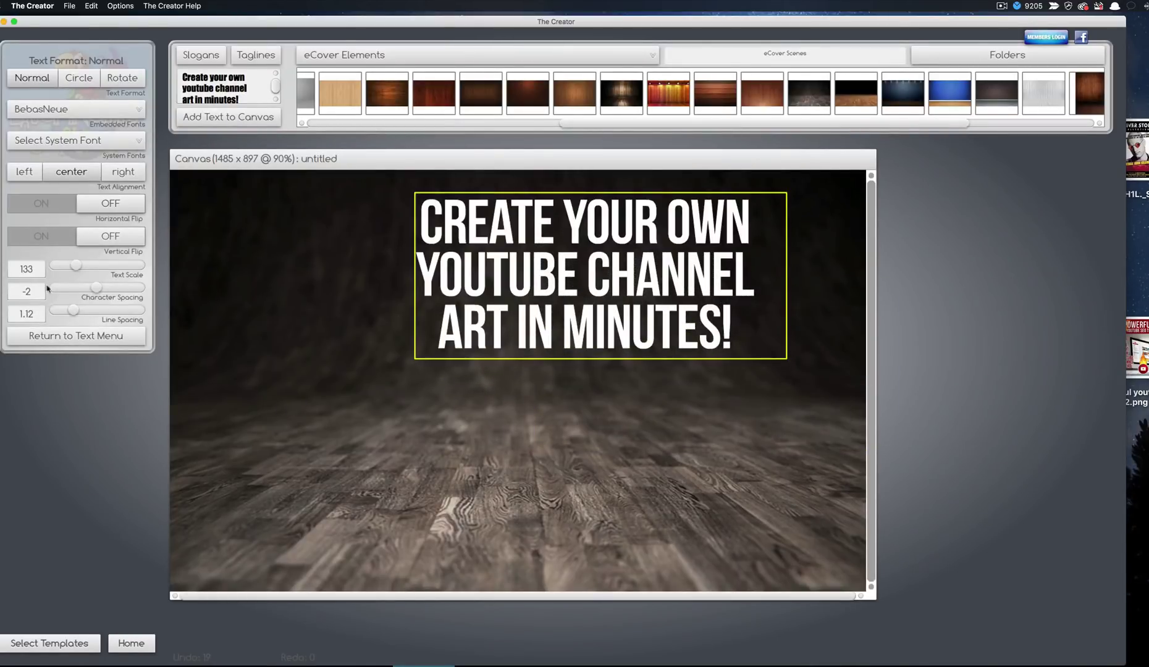
pyautogui.click(84, 338)
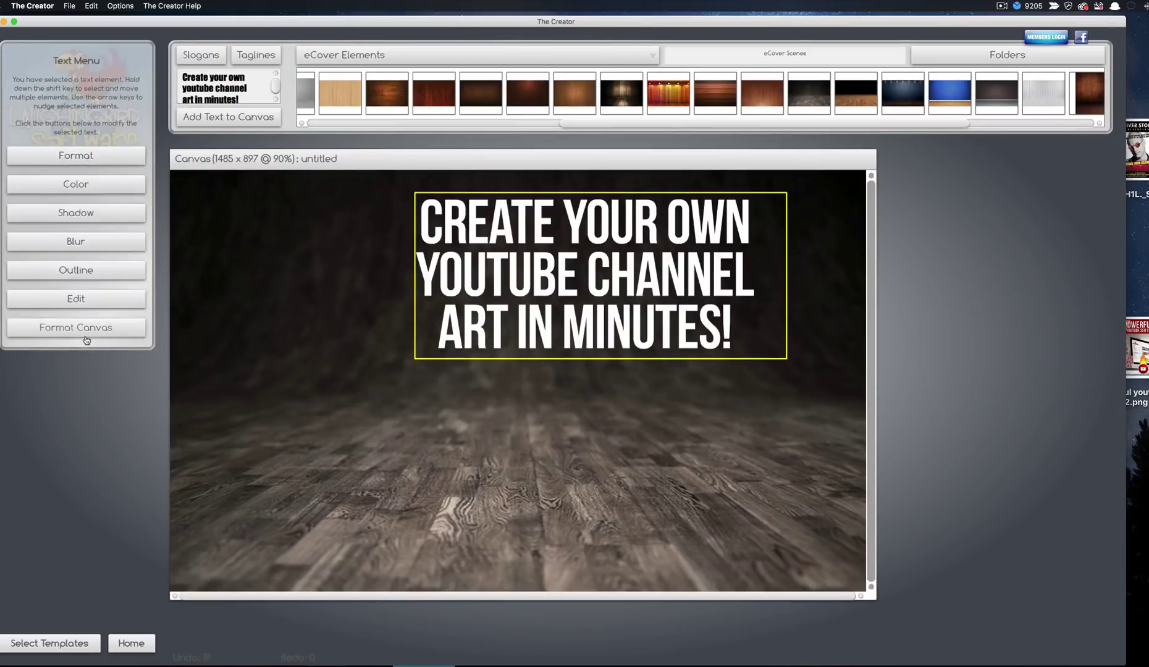
# Turn on the headline's text shadow with a distance of 1 and shift the text slightly right and down.
pyautogui.click(86, 214)
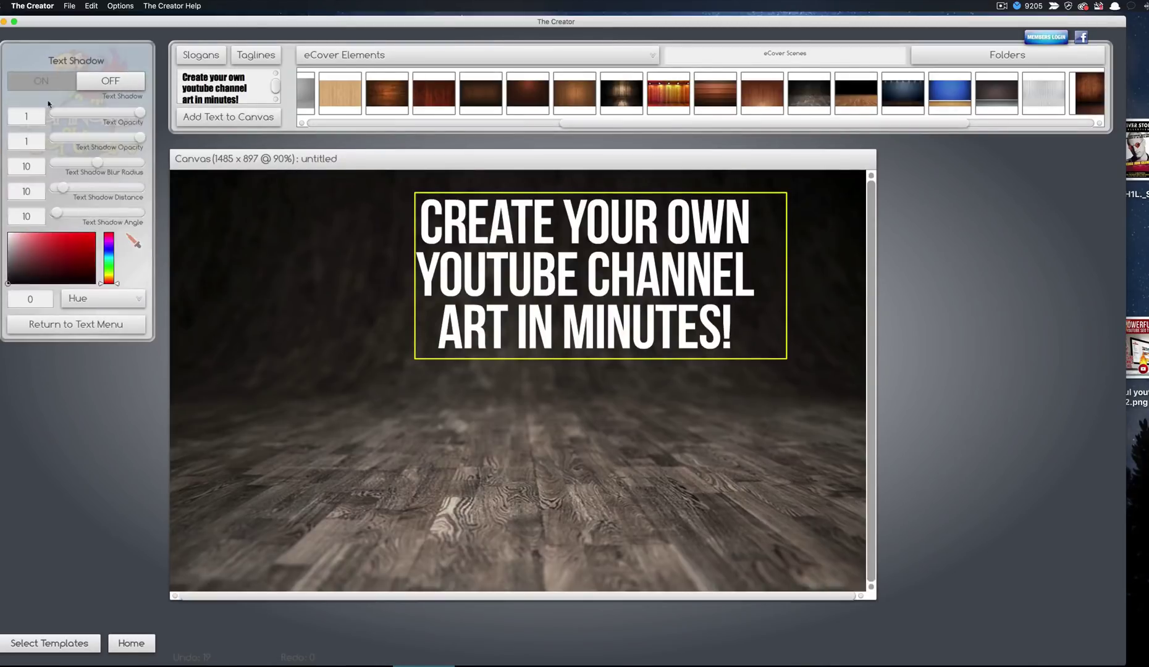
pyautogui.click(50, 85)
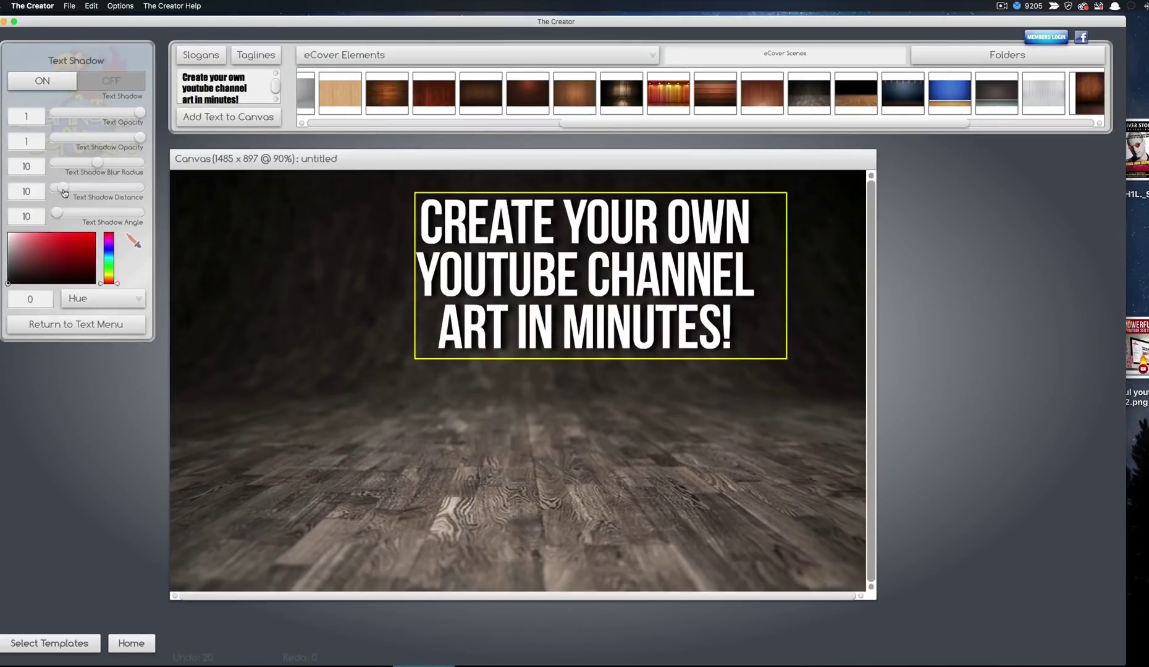
pyautogui.moveTo(64, 193); pyautogui.dragTo(56, 190)
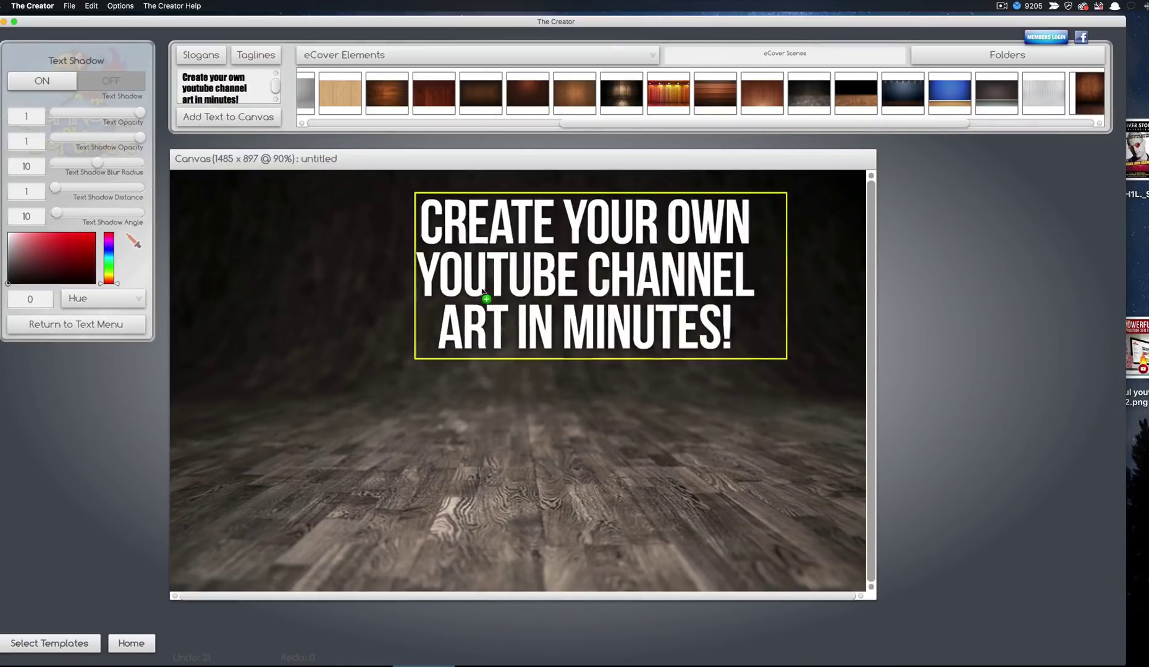
pyautogui.moveTo(482, 292); pyautogui.dragTo(502, 296)
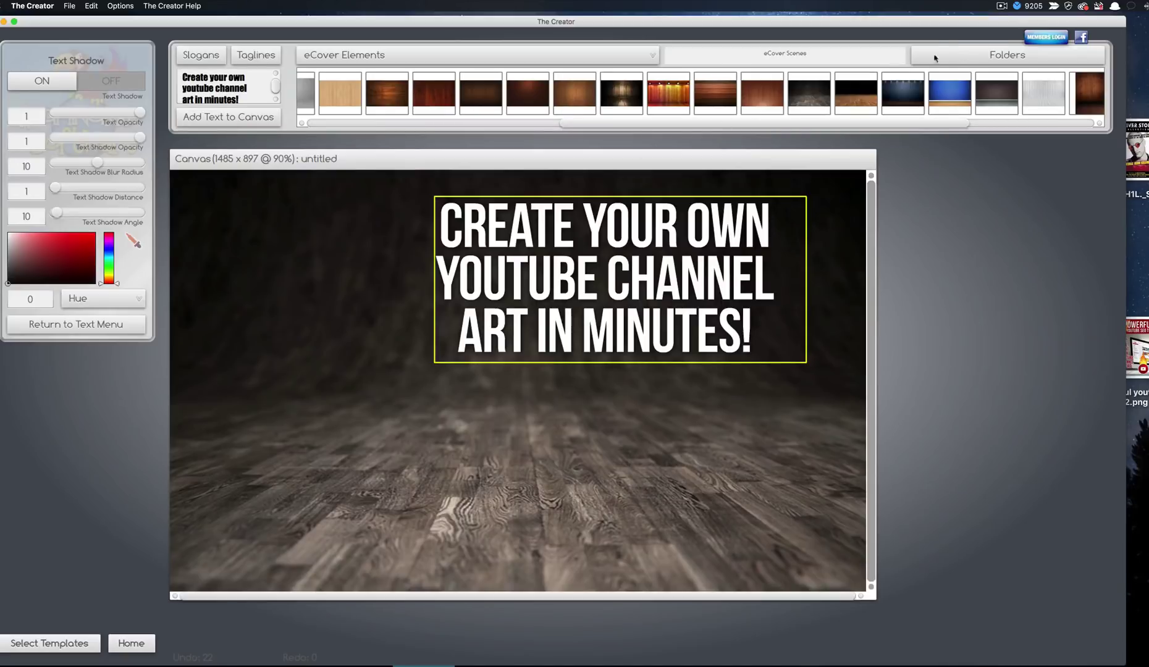
# Place the dark, thick horizontal shadow from the shadows folder on the left part of the wooden floor.
pyautogui.click(962, 56)
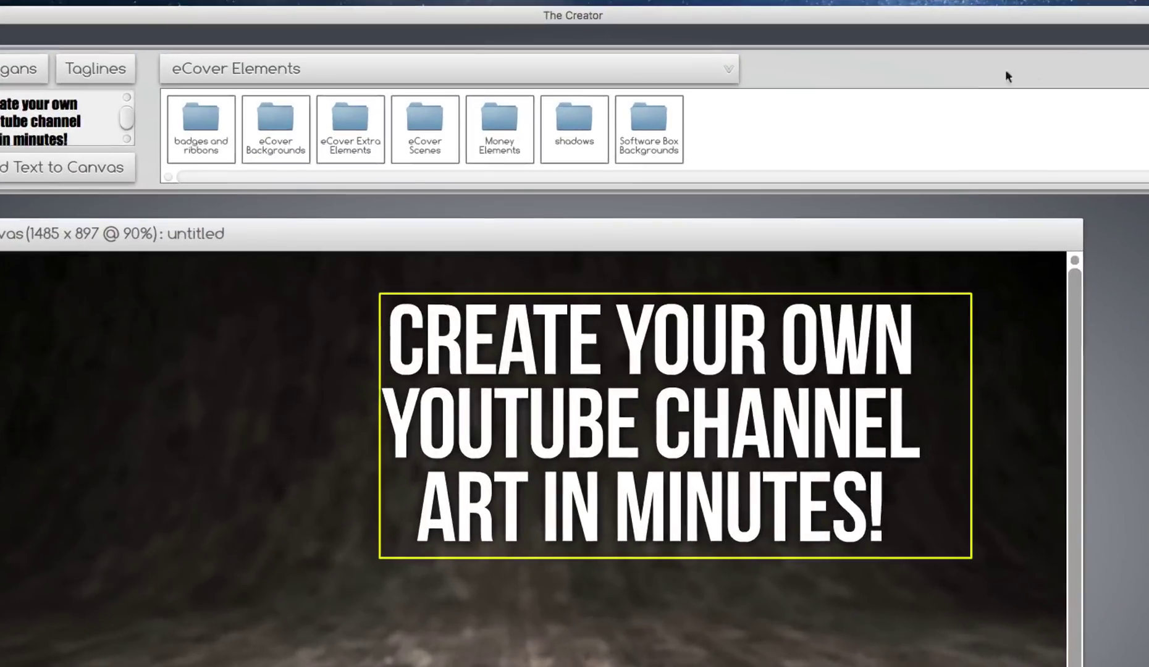
pyautogui.click(581, 126)
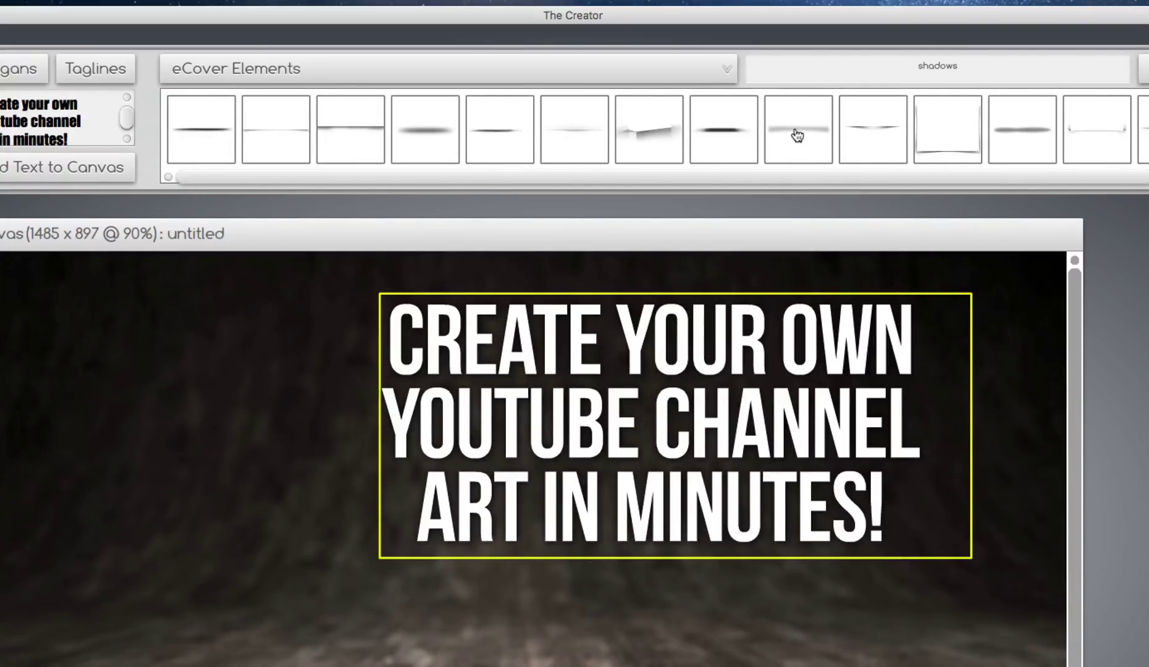
pyautogui.moveTo(726, 133); pyautogui.dragTo(337, 642)
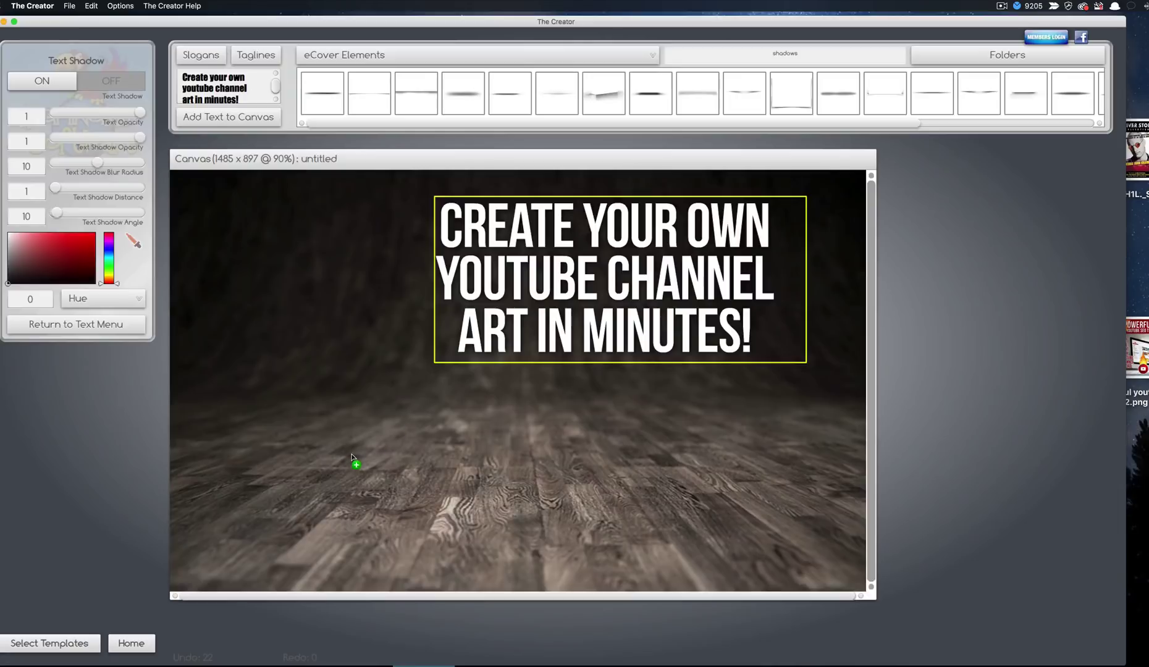
pyautogui.moveTo(352, 458); pyautogui.dragTo(346, 457)
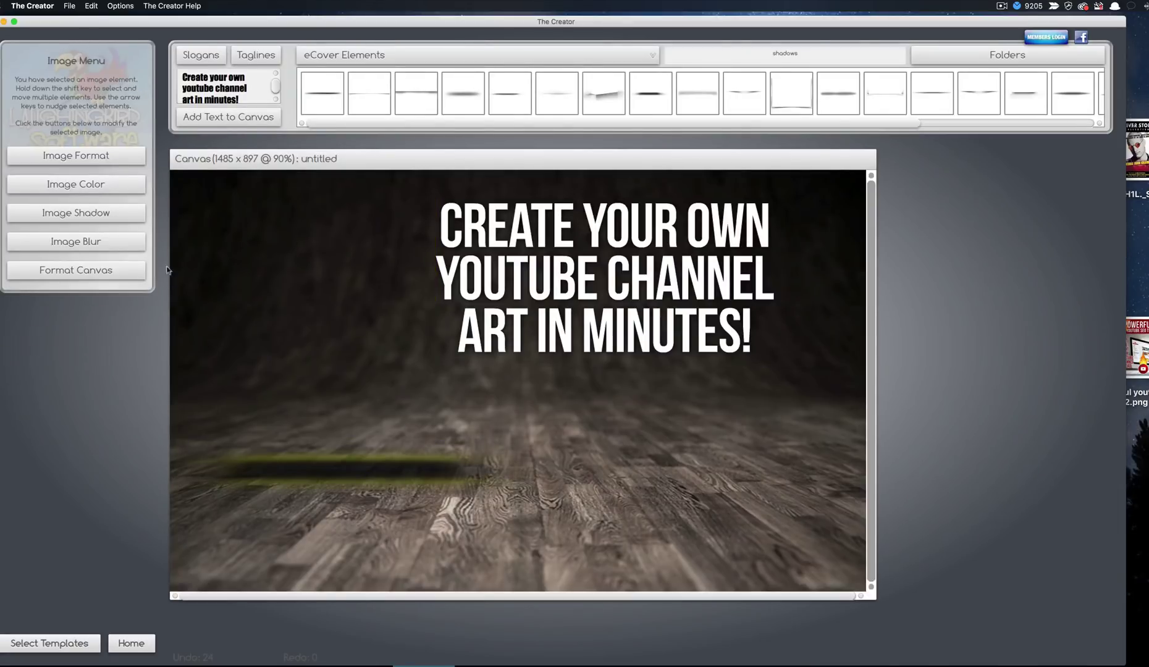
# Scale the shadow on the wooden floor down to an image scale of 0.77.
pyautogui.click(107, 155)
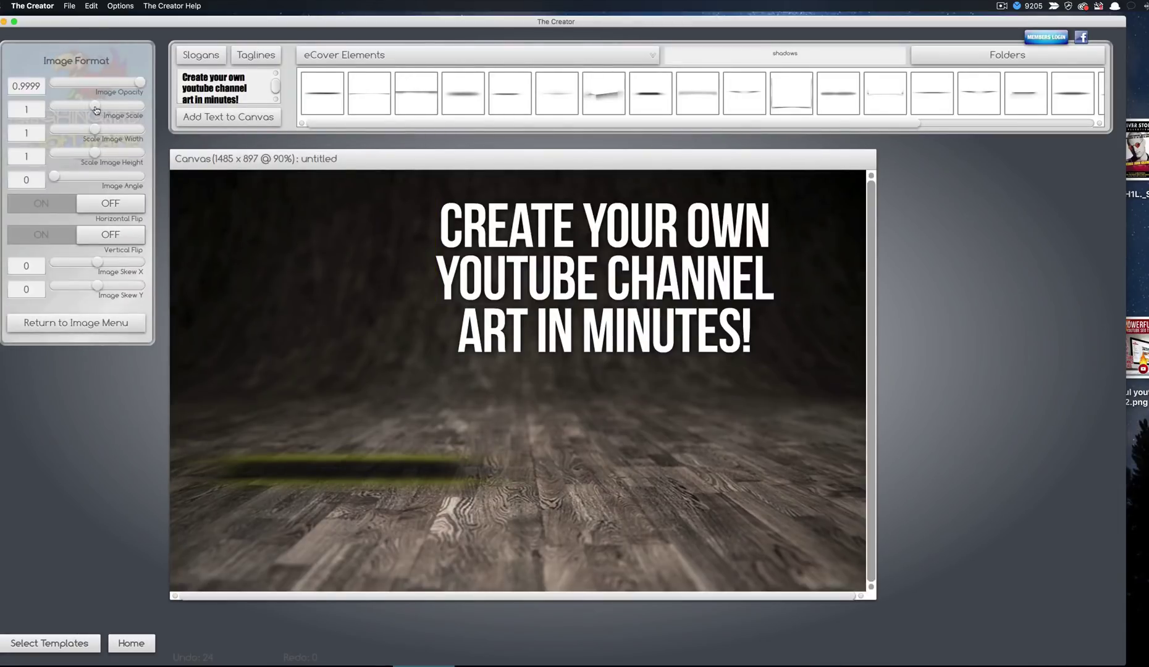
pyautogui.moveTo(96, 110); pyautogui.dragTo(85, 109)
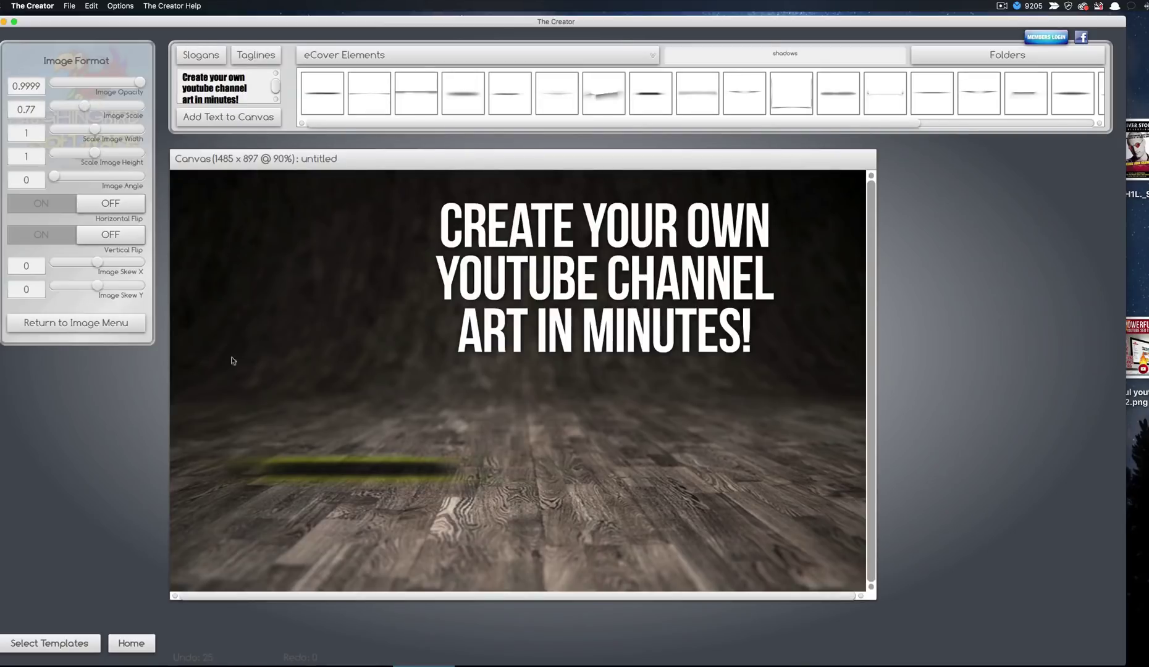
pyautogui.click(337, 468)
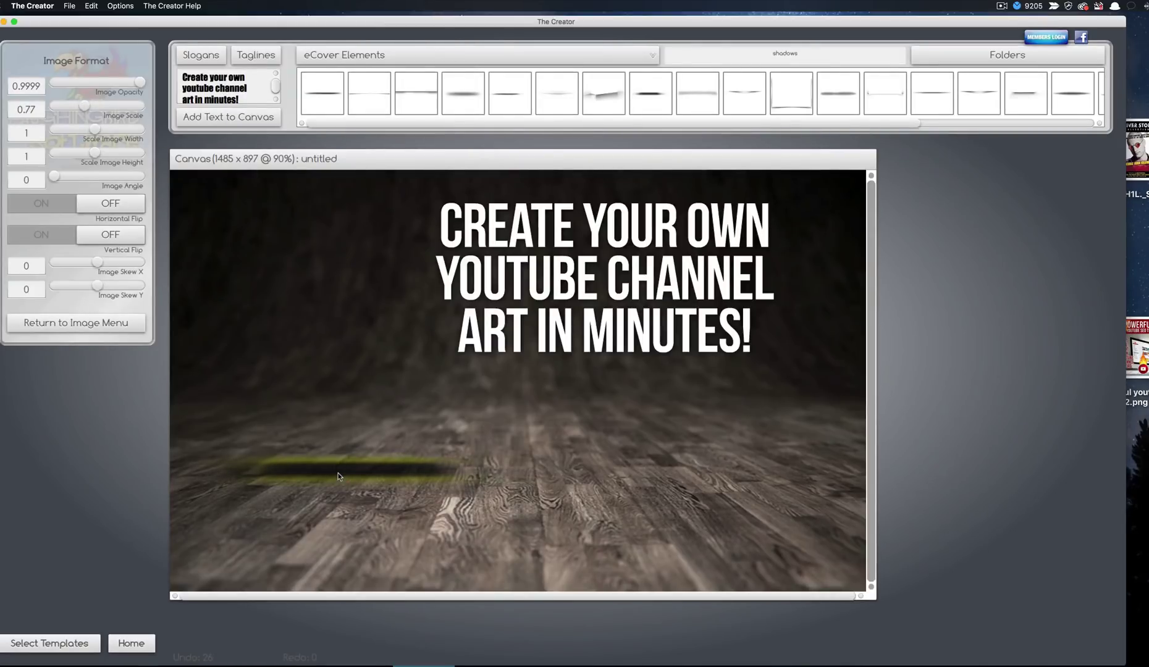
# Import the image YoutubePakB.png and position the product package just above the floor shadow, beside the headline.
pyautogui.click(68, 6)
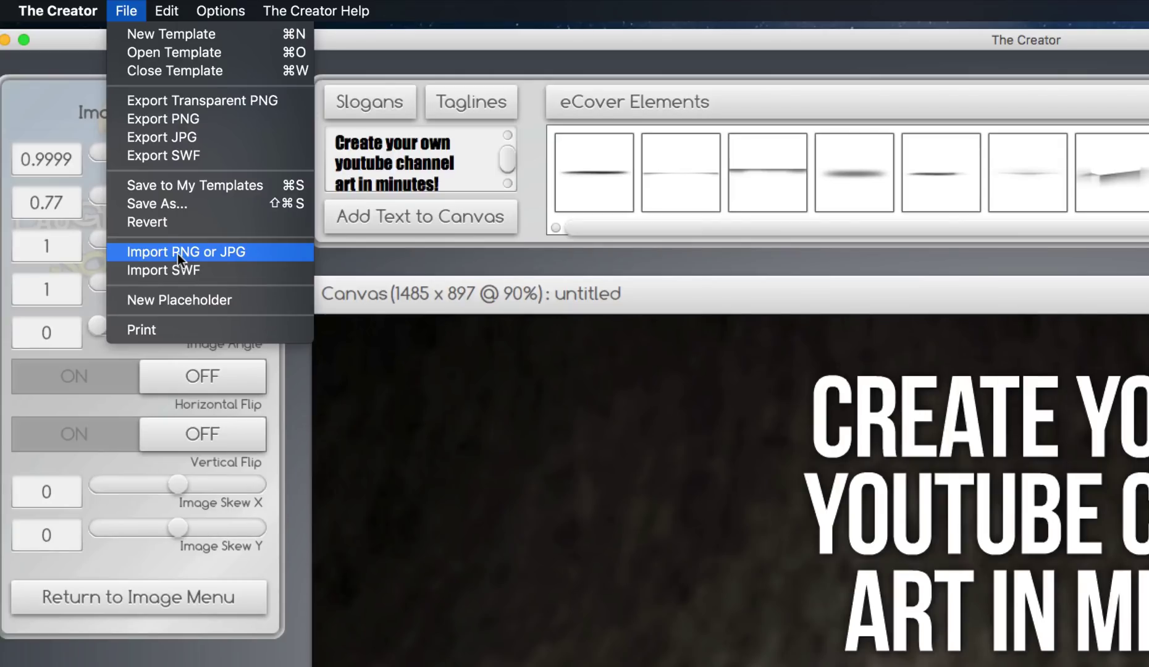
pyautogui.click(178, 252)
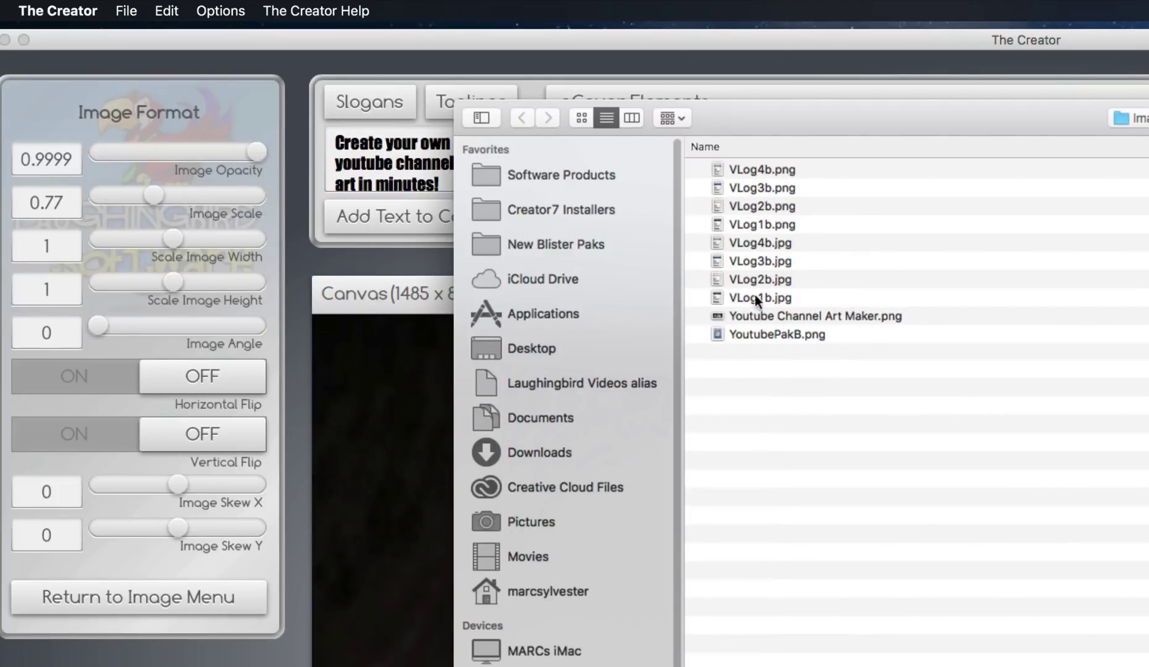
pyautogui.click(747, 335)
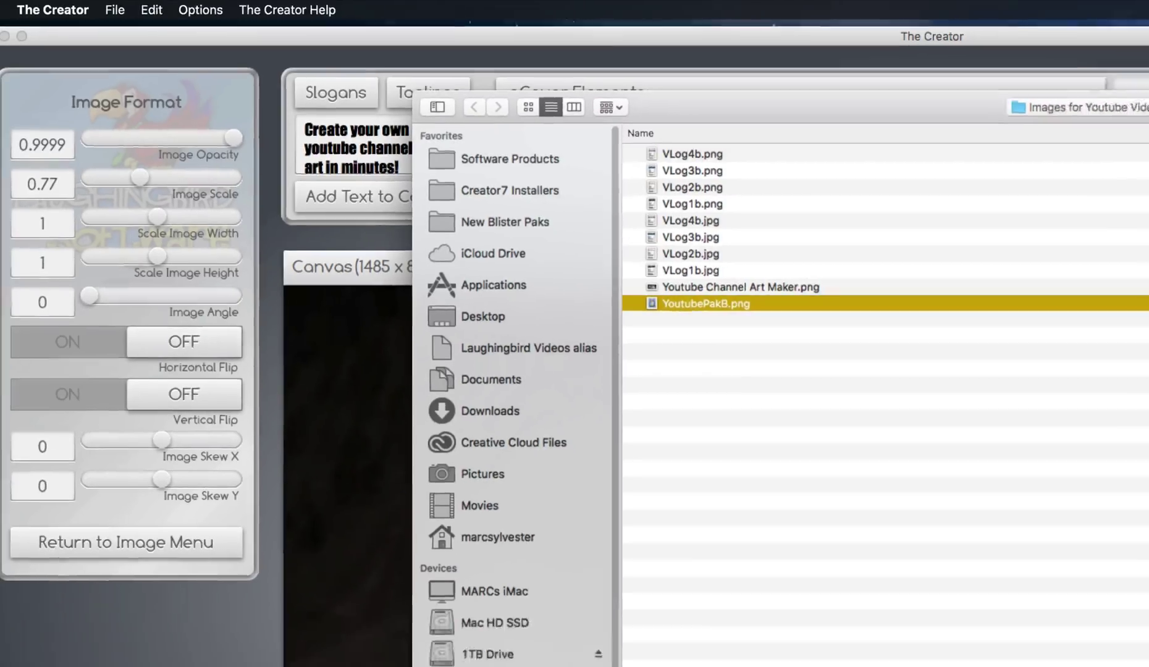
pyautogui.click(1022, 587)
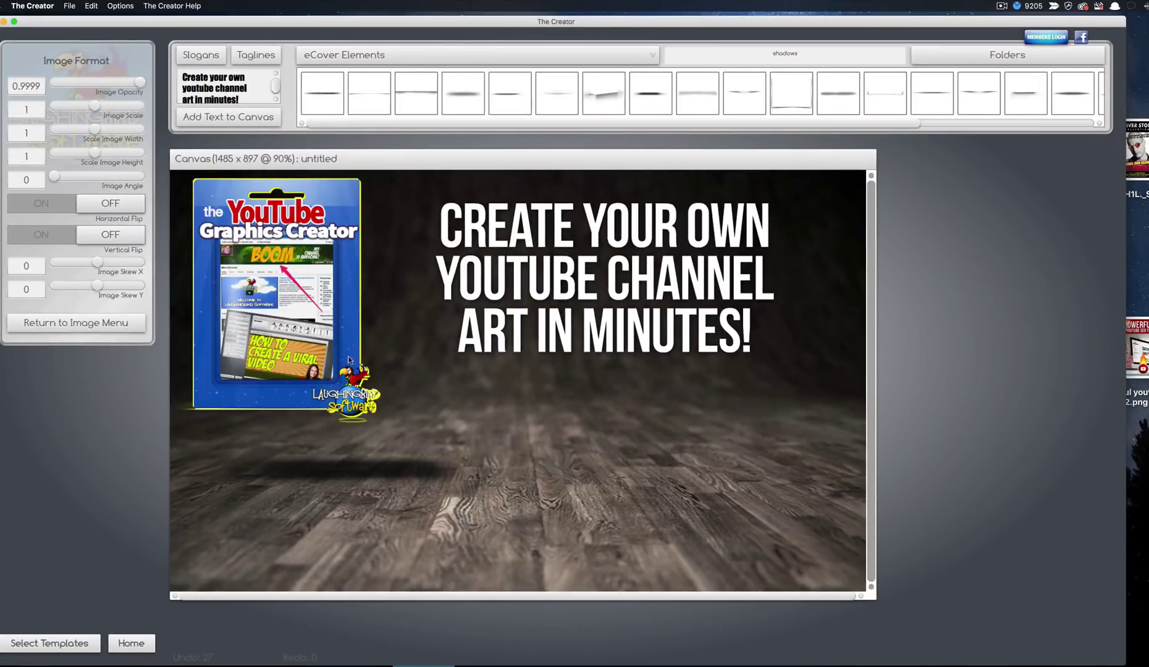
pyautogui.moveTo(349, 361); pyautogui.dragTo(382, 381)
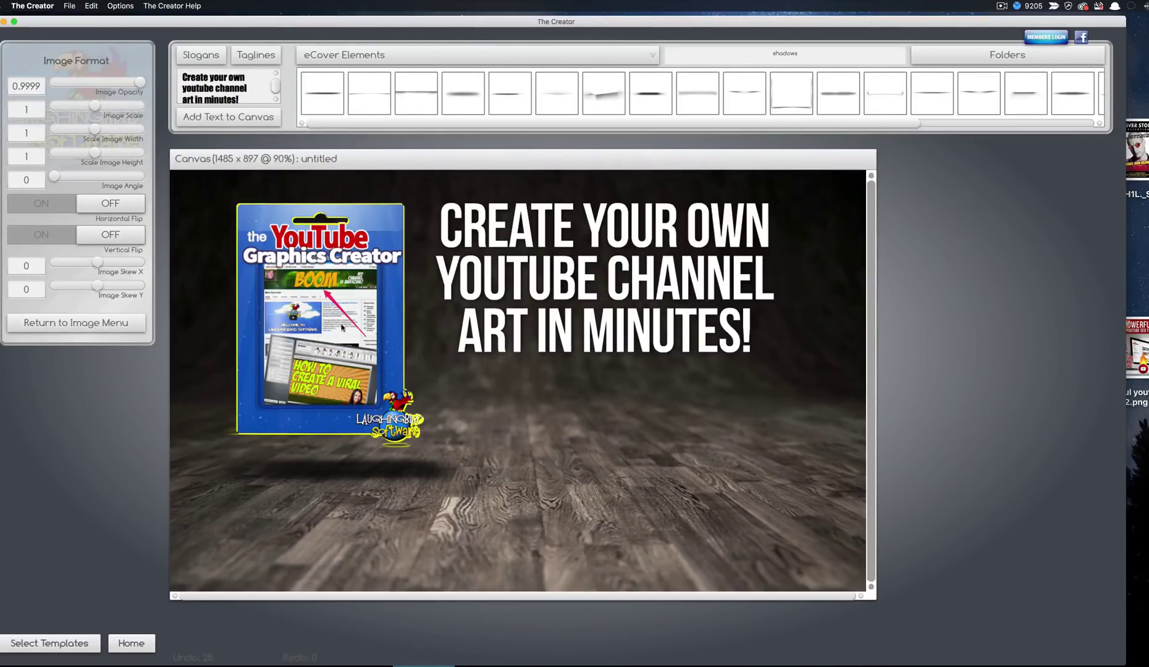
pyautogui.moveTo(332, 353); pyautogui.dragTo(344, 363)
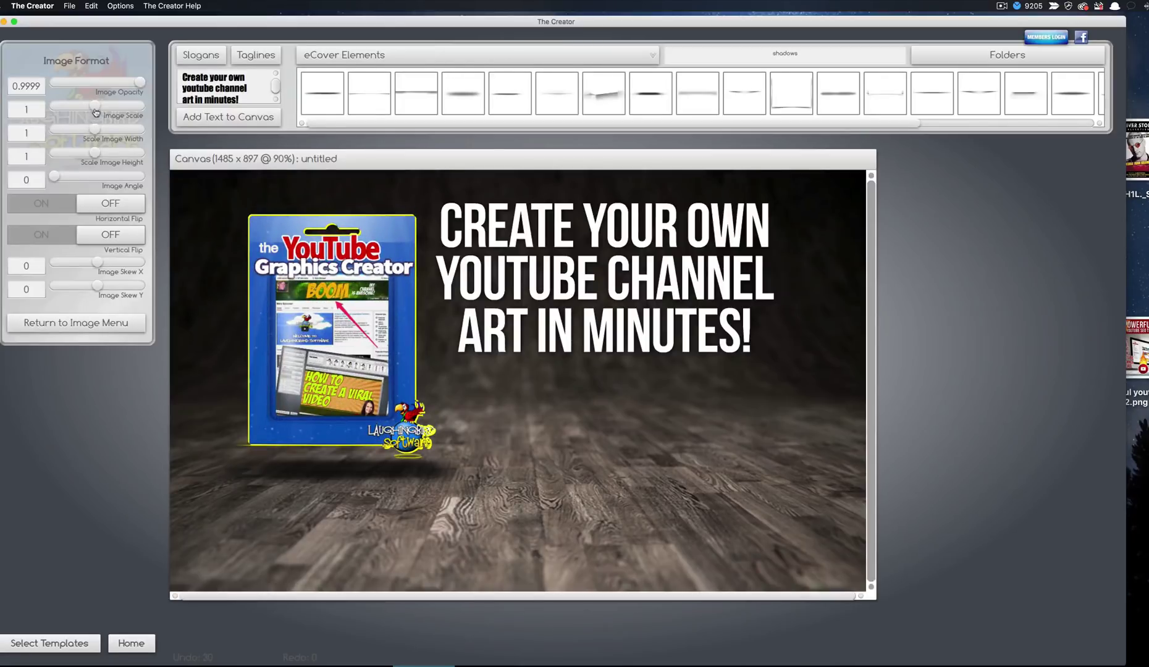
# Enlarge the product package to an image scale of 1.16 and move the floor shadow down to sit below it.
pyautogui.moveTo(97, 108); pyautogui.dragTo(102, 107)
pyautogui.moveTo(337, 476); pyautogui.dragTo(335, 509)
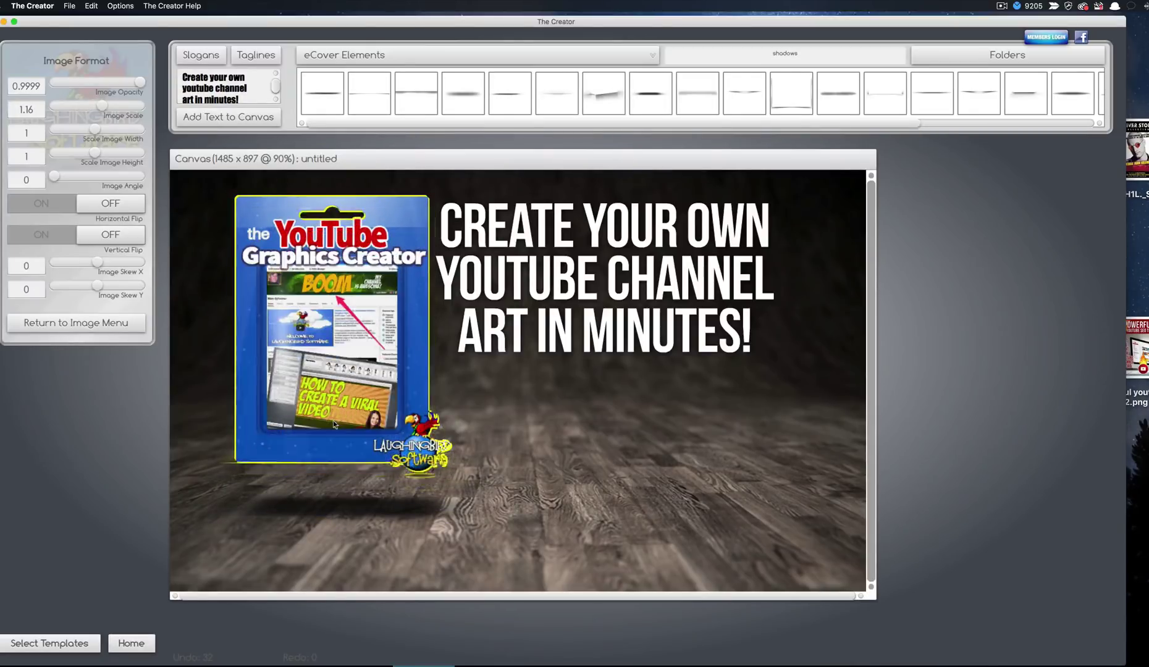